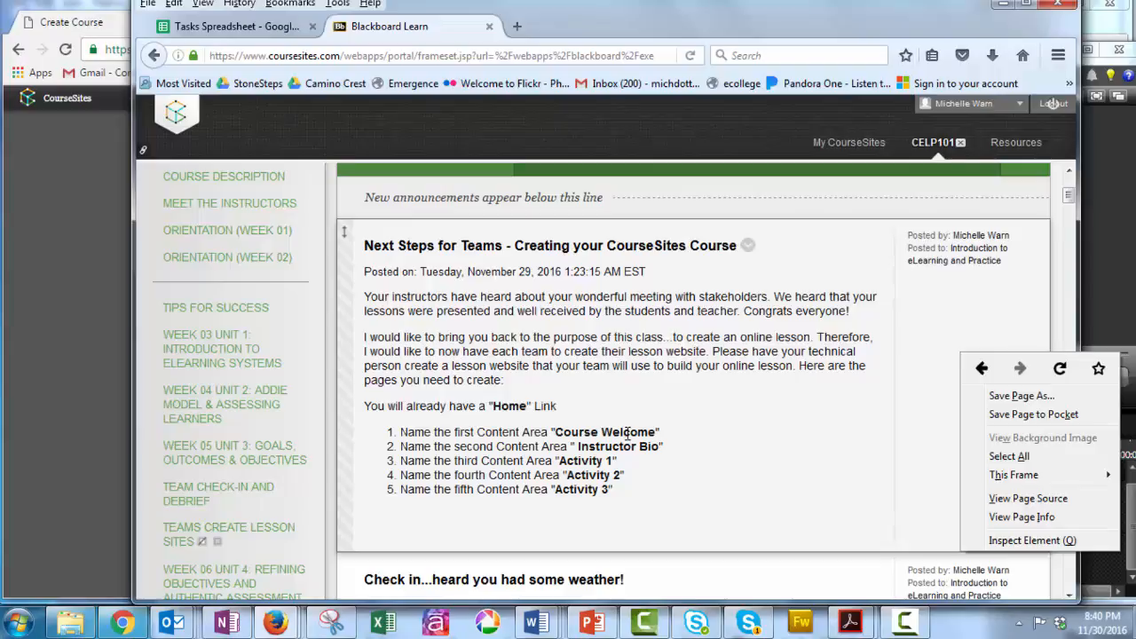
Step: Start creating a new course without a course package and name it "Lesson ABC"
{"action": "left_click", "coordinate": [560, 432]}
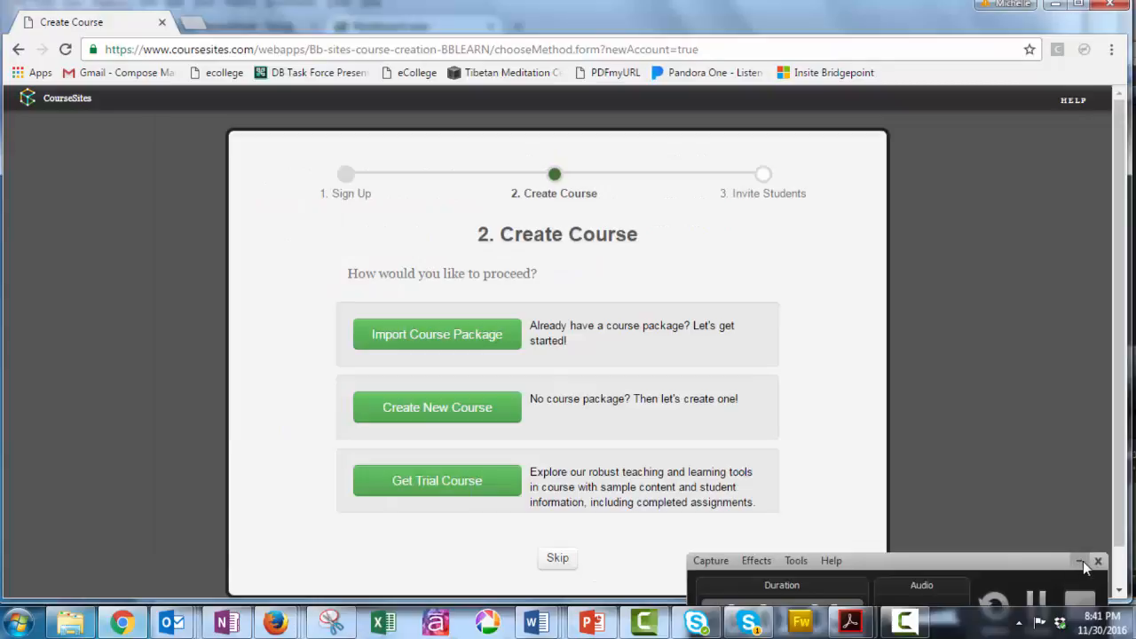
{"action": "left_click", "coordinate": [1078, 561]}
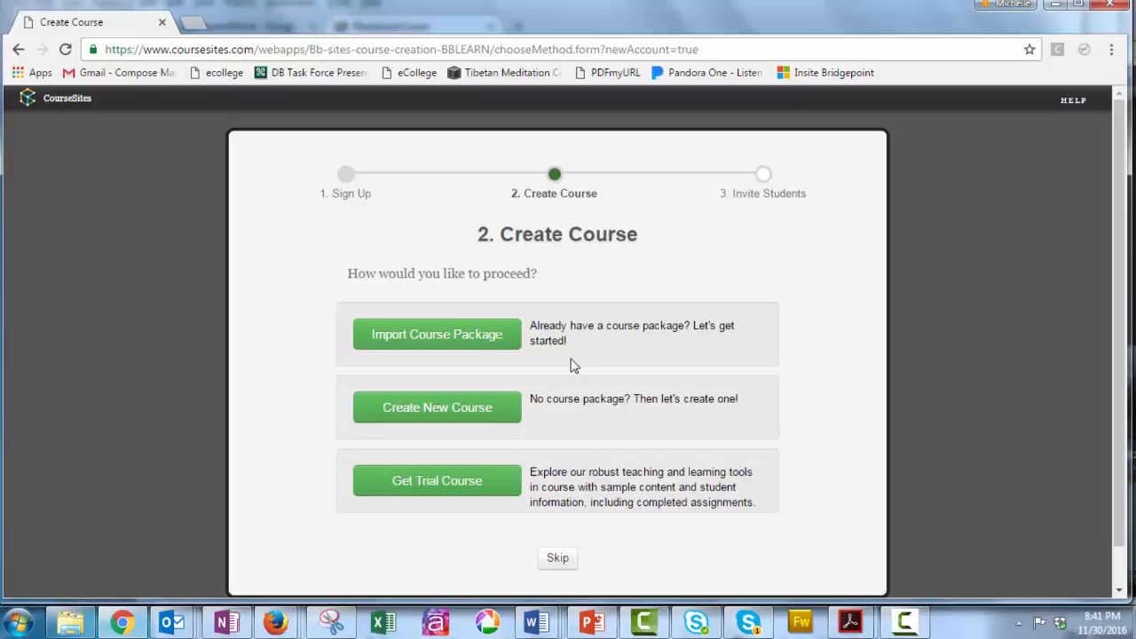
{"action": "left_click", "coordinate": [500, 418]}
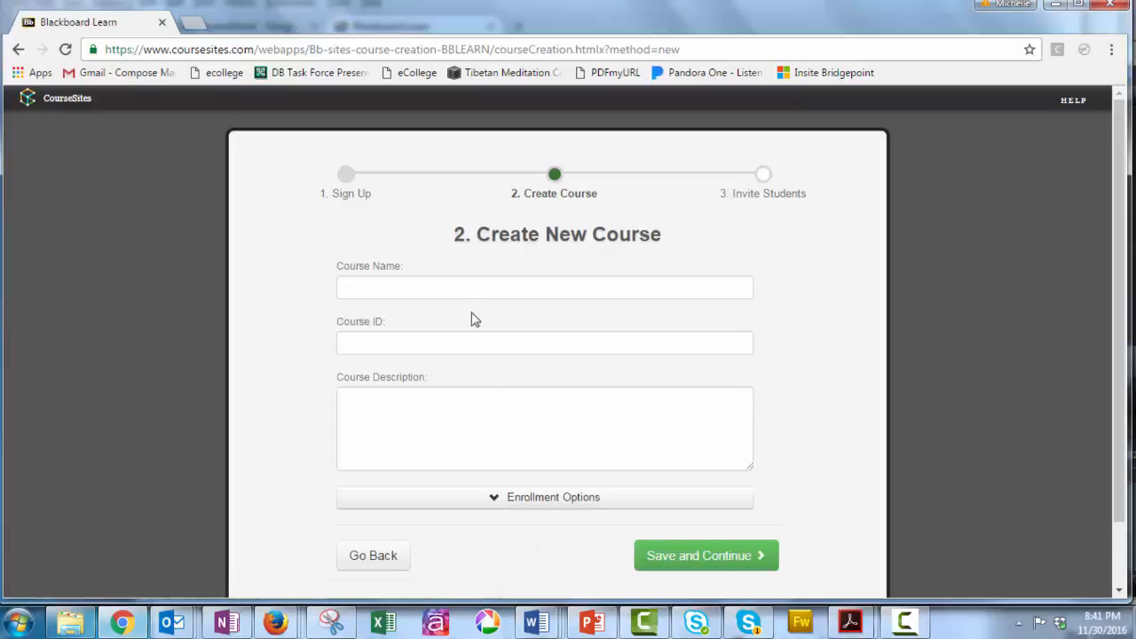
{"action": "left_click", "coordinate": [457, 282]}
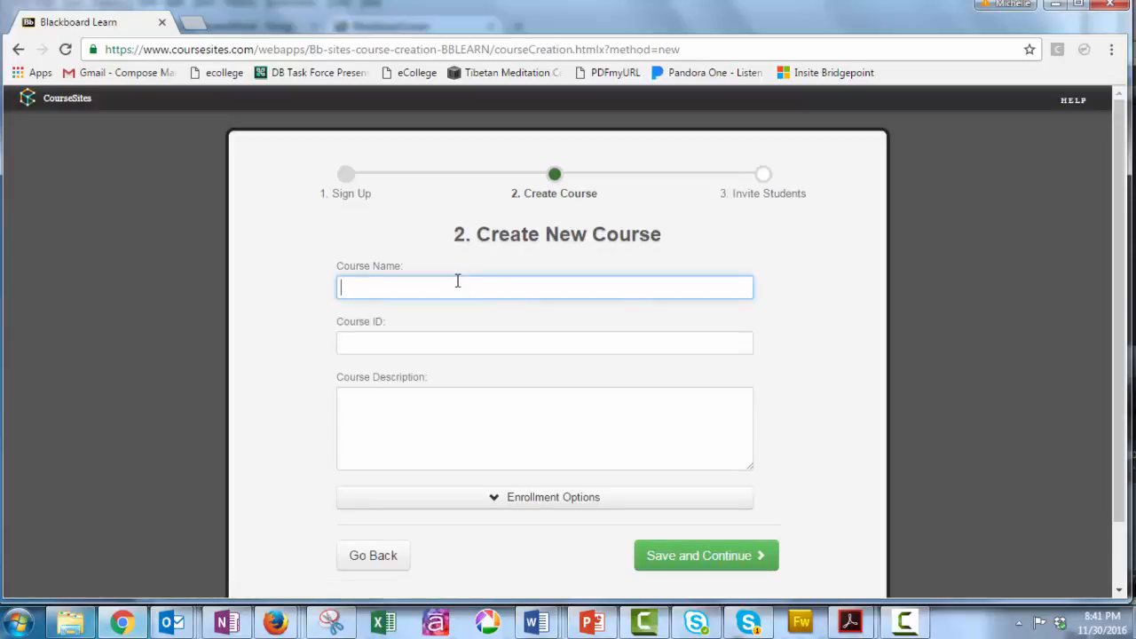
{"action": "type", "text": "Lesson ABC"}
Step: Try MAT123 and MAT001 as the course ID
{"action": "left_click", "coordinate": [448, 338]}
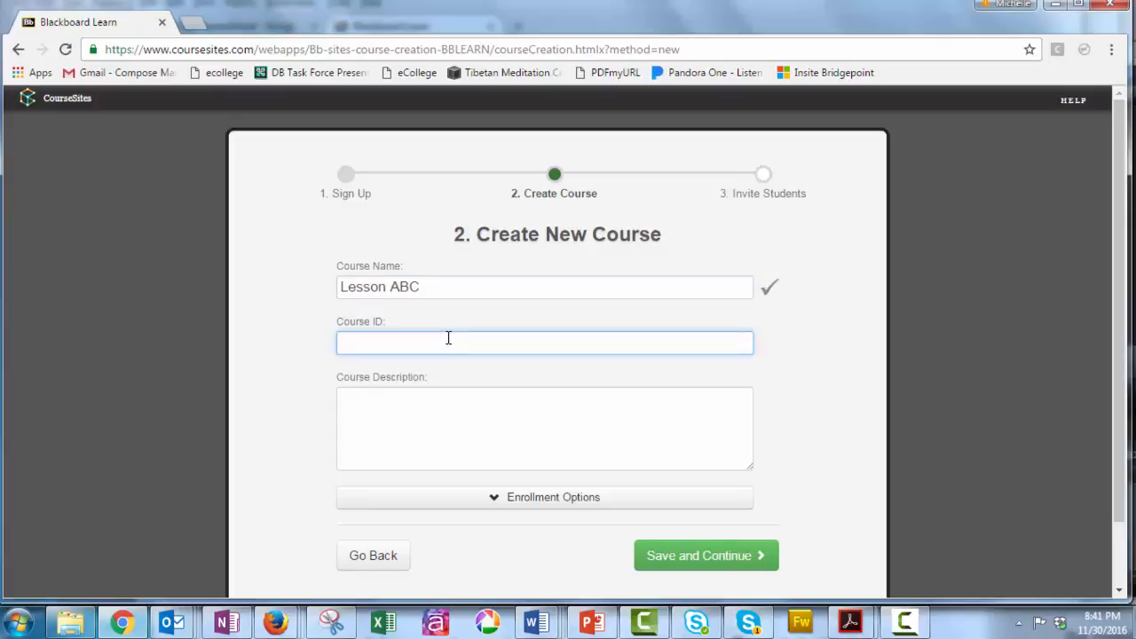
{"action": "type", "text": "Lou"}
{"action": "key", "text": "BackSpace"}
{"action": "key", "text": "BackSpace"}
{"action": "key", "text": "BackSpace"}
{"action": "type", "text": "MAT123"}
{"action": "left_click", "coordinate": [426, 403]}
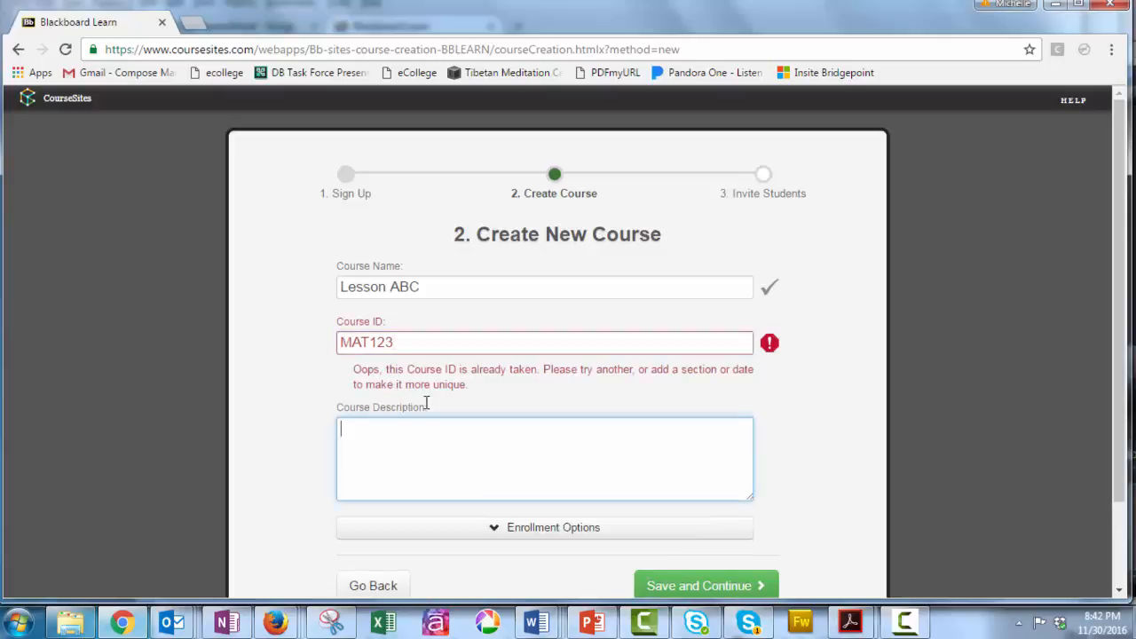
{"action": "left_click", "coordinate": [398, 344]}
{"action": "left_click_drag", "start_coordinate": [397, 343], "coordinate": [369, 343]}
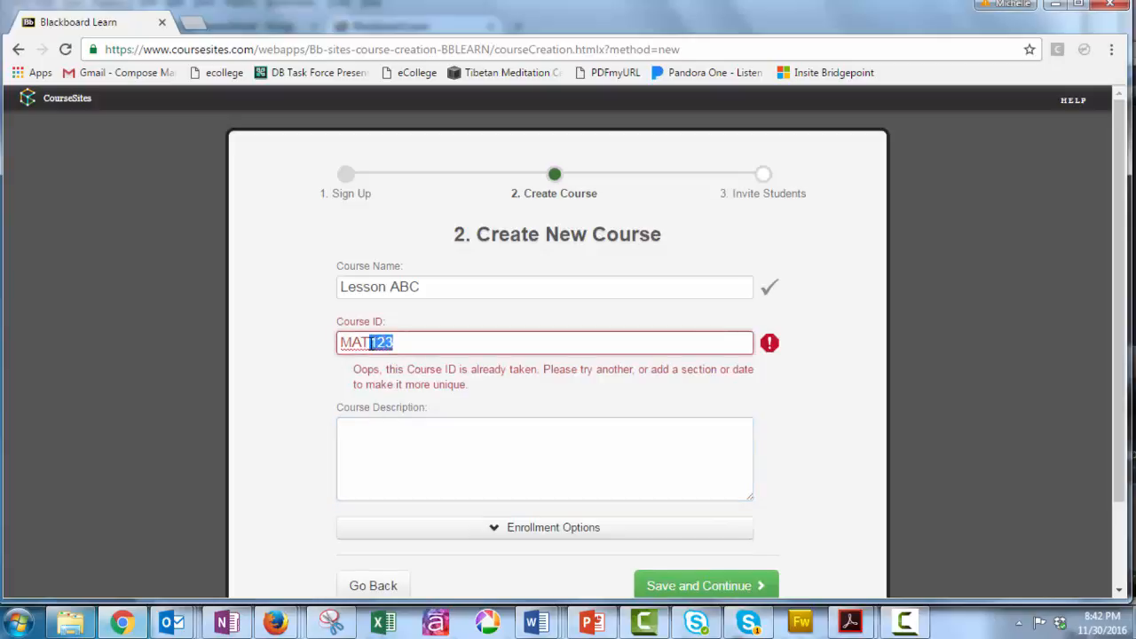
{"action": "type", "text": "001"}
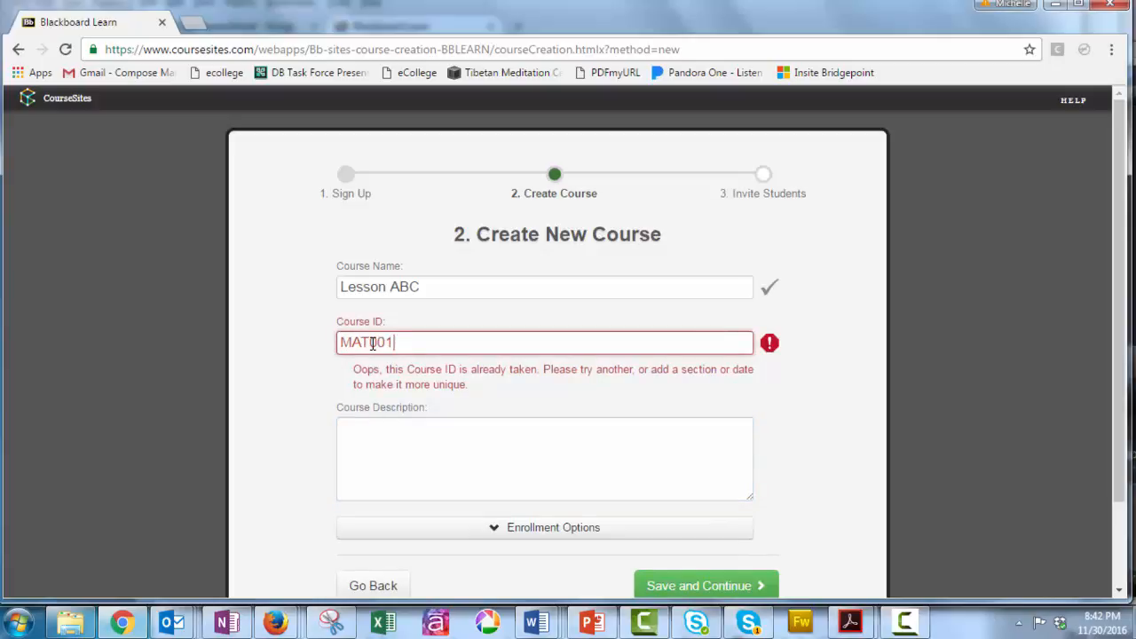
{"action": "left_click", "coordinate": [401, 471]}
Step: Replace the course ID with ABC567
{"action": "left_click_drag", "start_coordinate": [395, 344], "coordinate": [335, 348]}
{"action": "type", "text": "ABC001"}
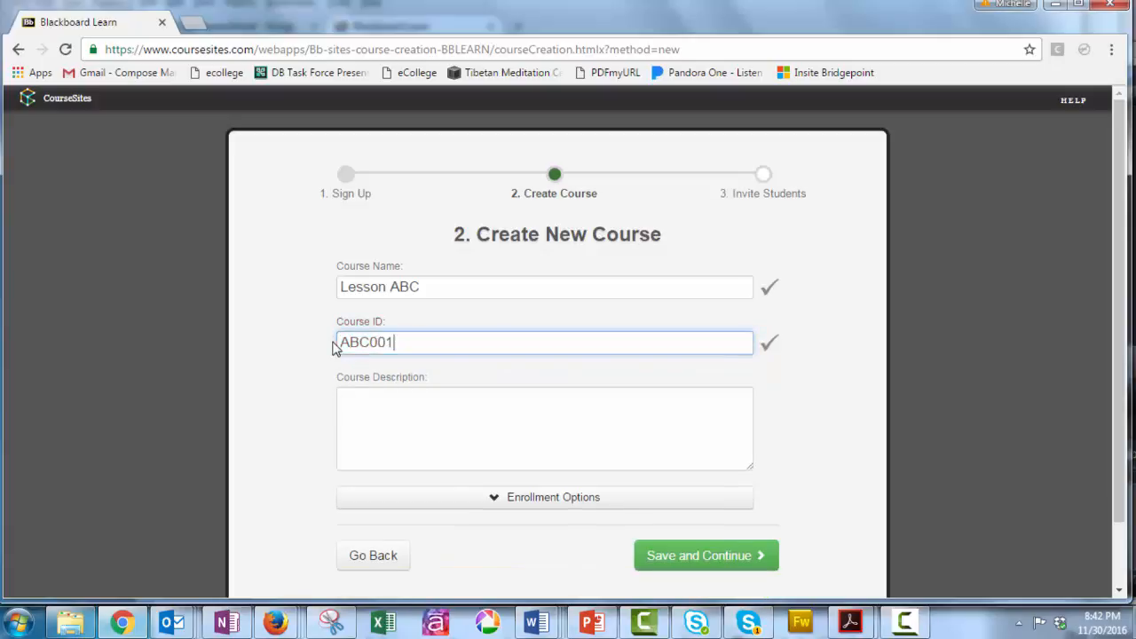
{"action": "left_click_drag", "start_coordinate": [391, 345], "coordinate": [371, 346]}
{"action": "type", "text": "101"}
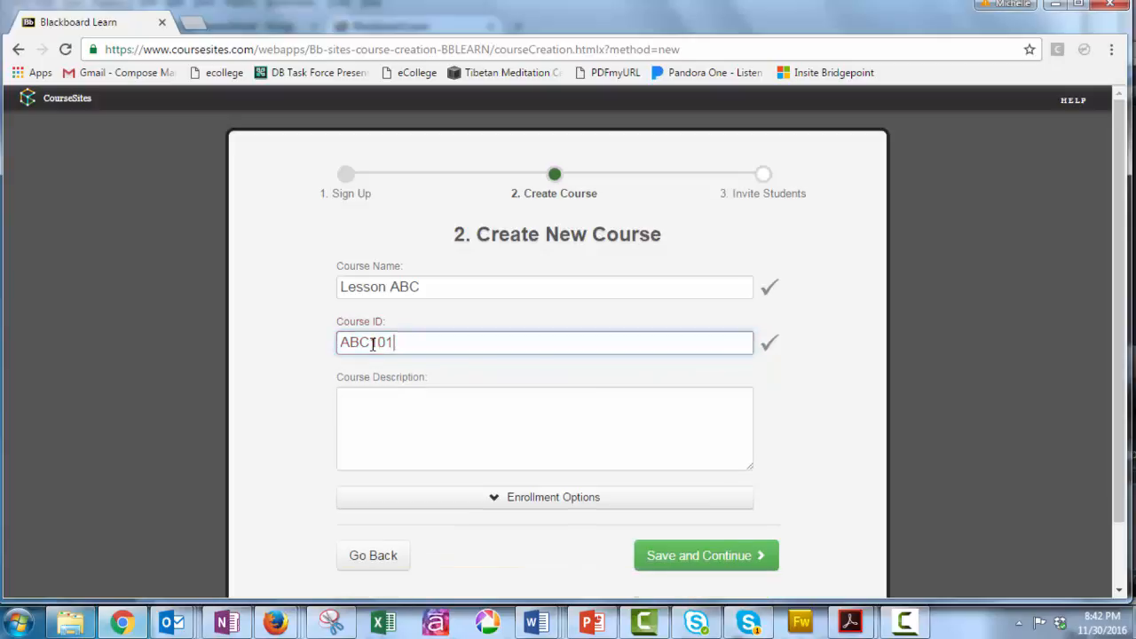
{"action": "key", "text": "BackSpace"}
{"action": "key", "text": "BackSpace"}
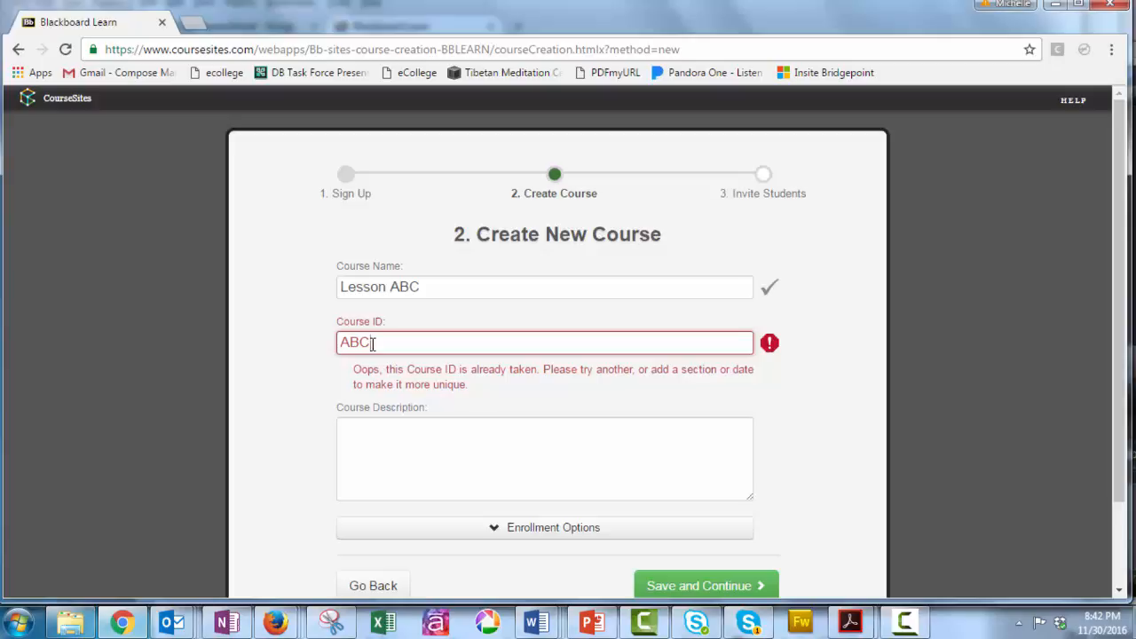
{"action": "type", "text": "567"}
Step: Enter "This is a math lesson" as the course description and save the new course
{"action": "left_click", "coordinate": [363, 416]}
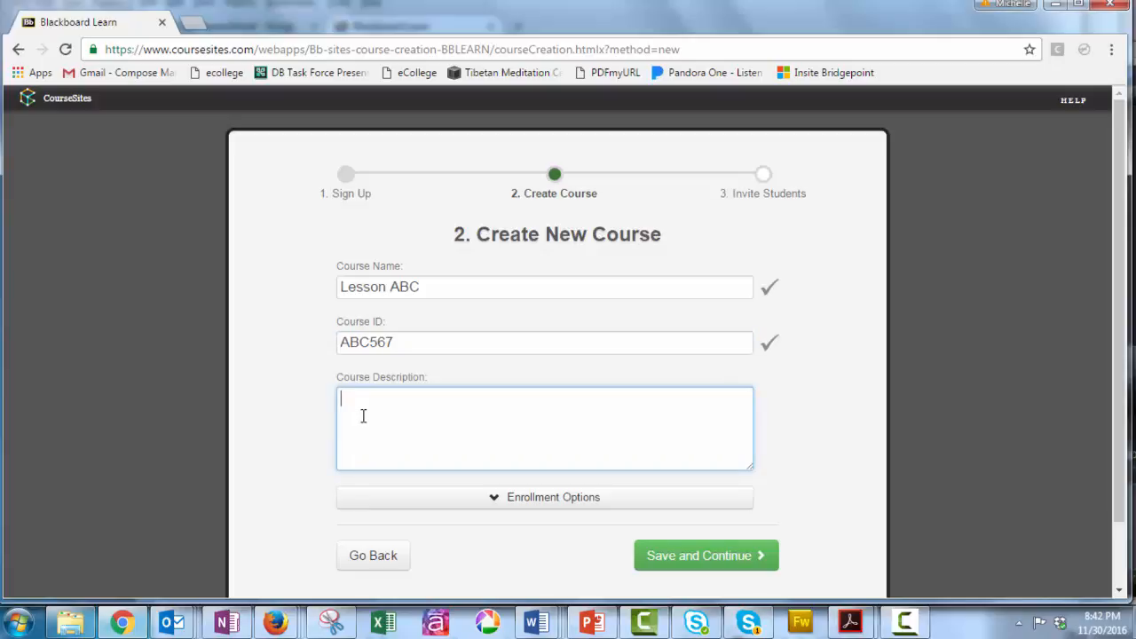
{"action": "type", "text": "This is a math lesson"}
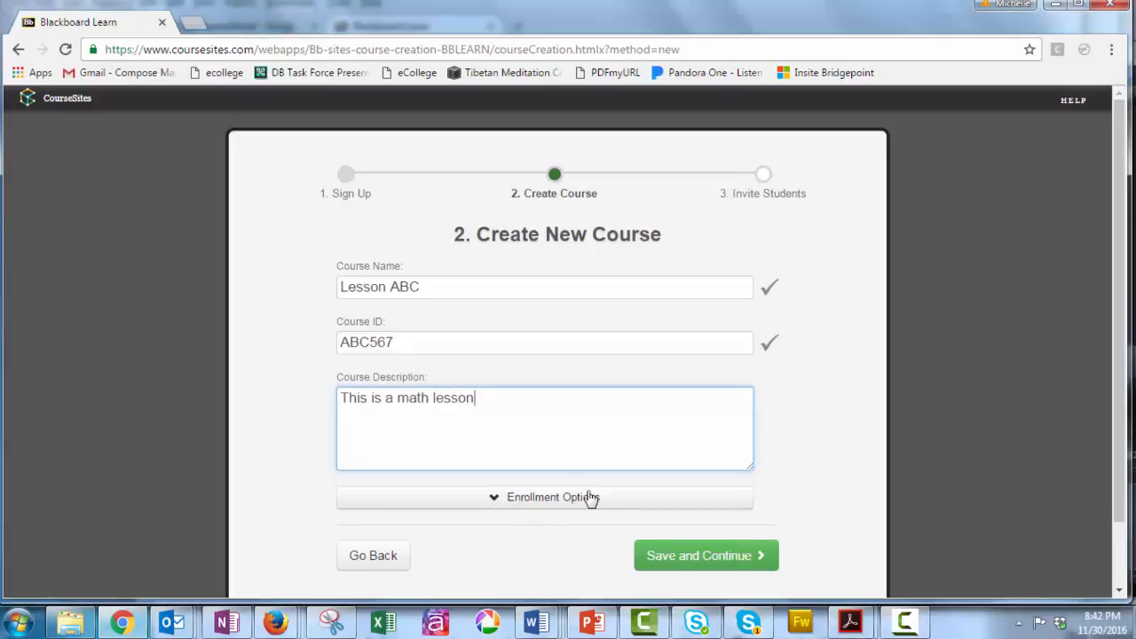
{"action": "left_click", "coordinate": [674, 562]}
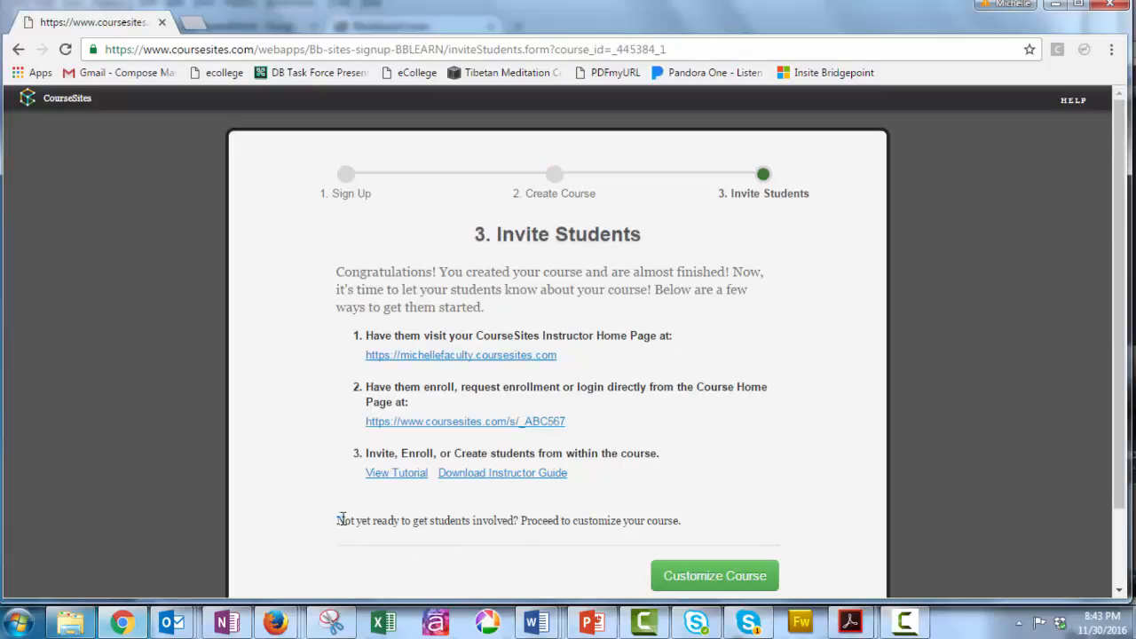
Step: Skip inviting students, proceed to customizing the course, and postpone creating a Blackboard profile
{"action": "left_click_drag", "start_coordinate": [340, 520], "coordinate": [708, 530]}
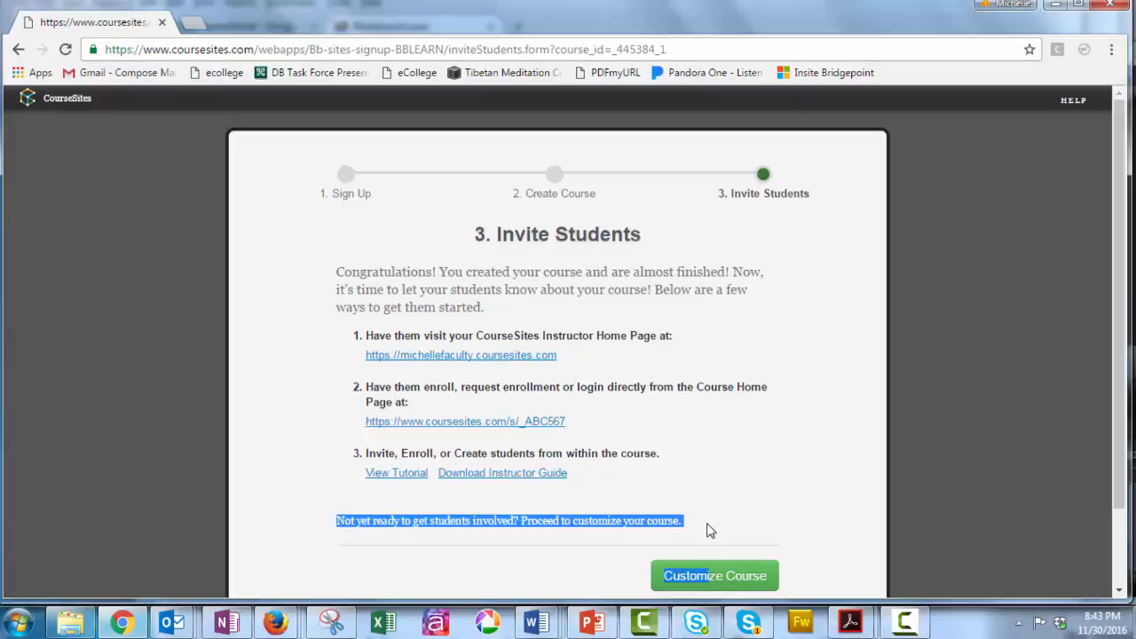
{"action": "left_click", "coordinate": [715, 578]}
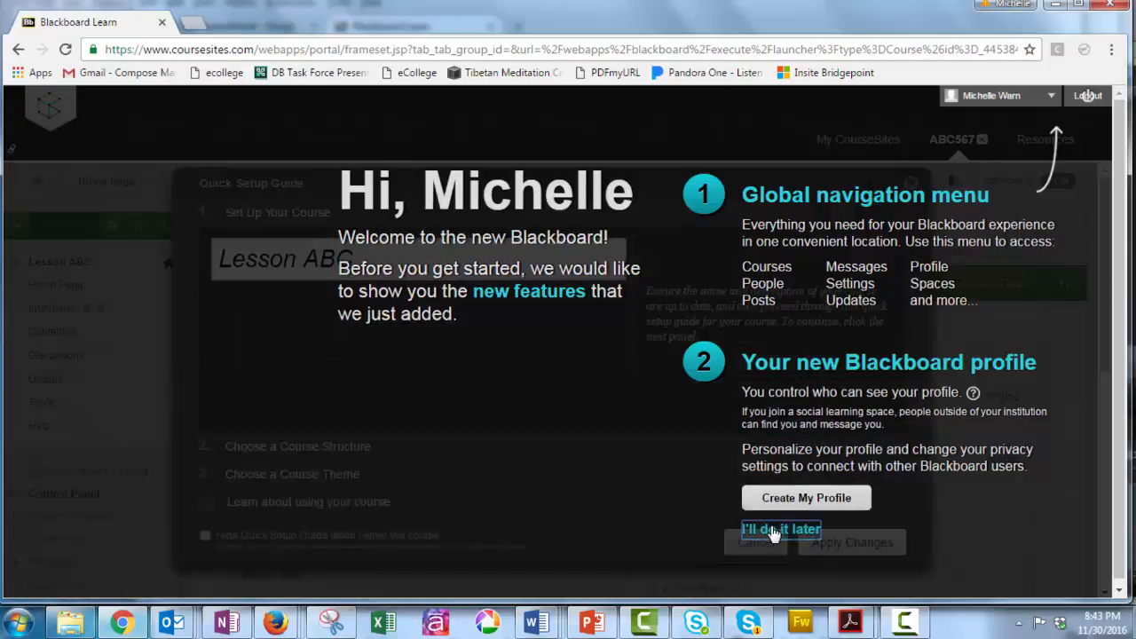
{"action": "left_click", "coordinate": [773, 530]}
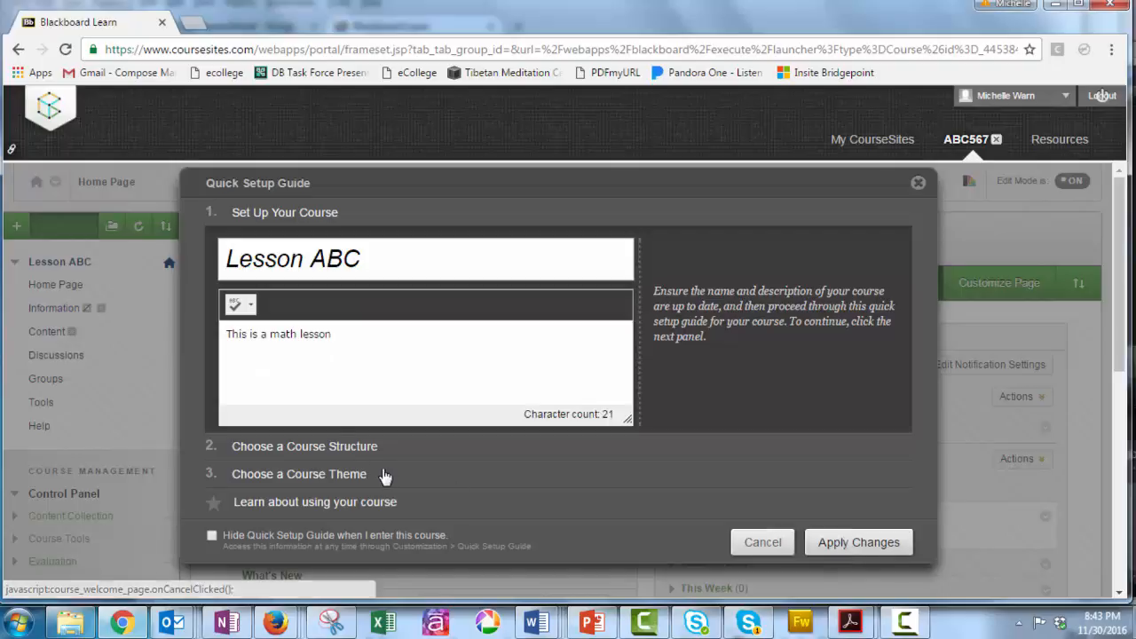
Step: Choose the Citrus course theme in the Quick Setup Guide and apply the changes
{"action": "left_click", "coordinate": [321, 475]}
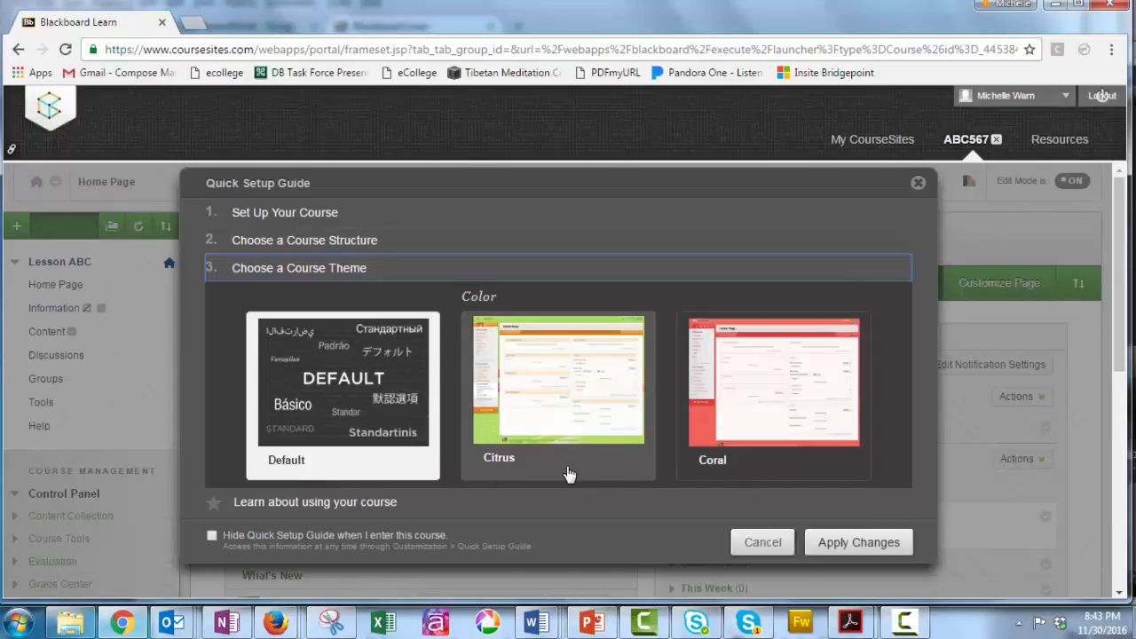
{"action": "left_click", "coordinate": [627, 472]}
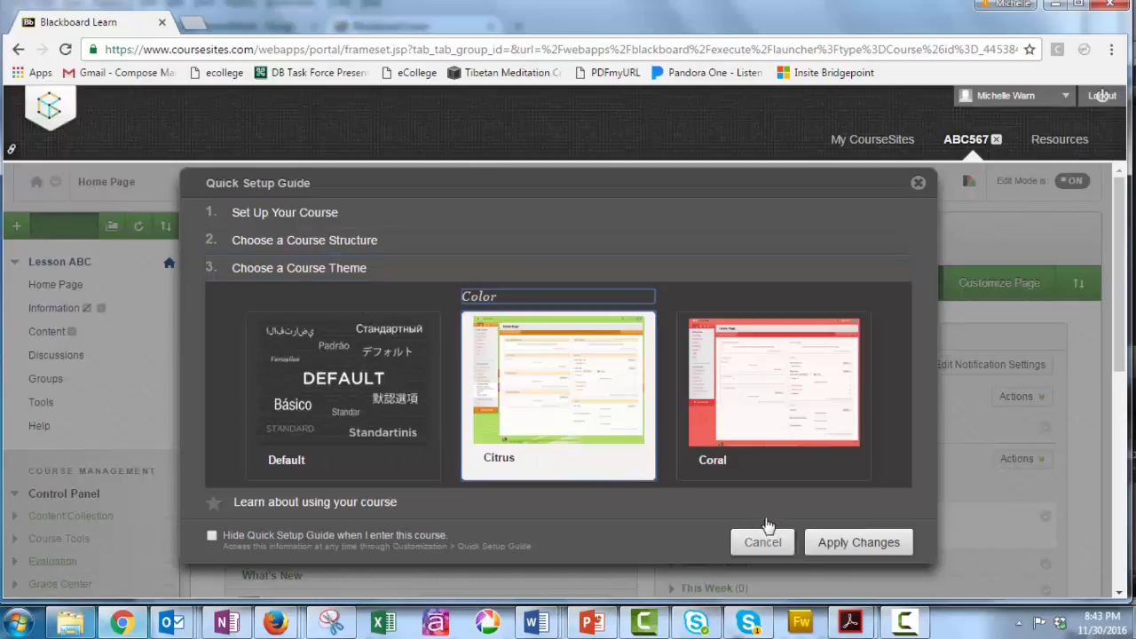
{"action": "left_click", "coordinate": [815, 536]}
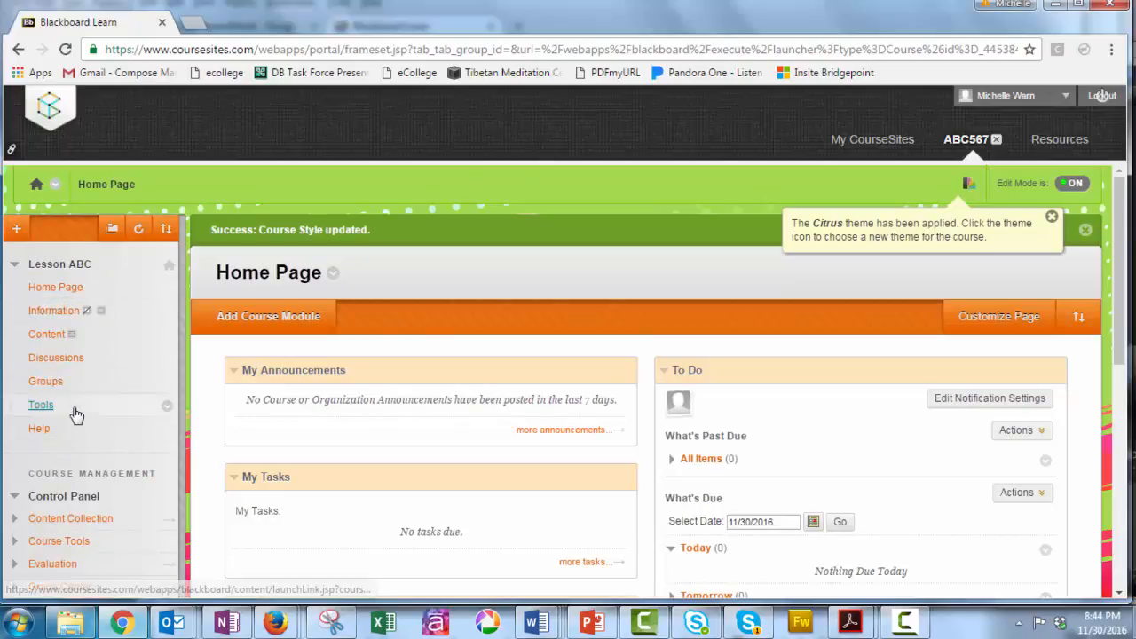
Step: Check the required content areas in the CELP101 announcement in Firefox, and return to the Lesson ABC home page in Chrome
{"action": "key", "text": "alt+Tab"}
{"action": "key", "text": "alt+Tab"}
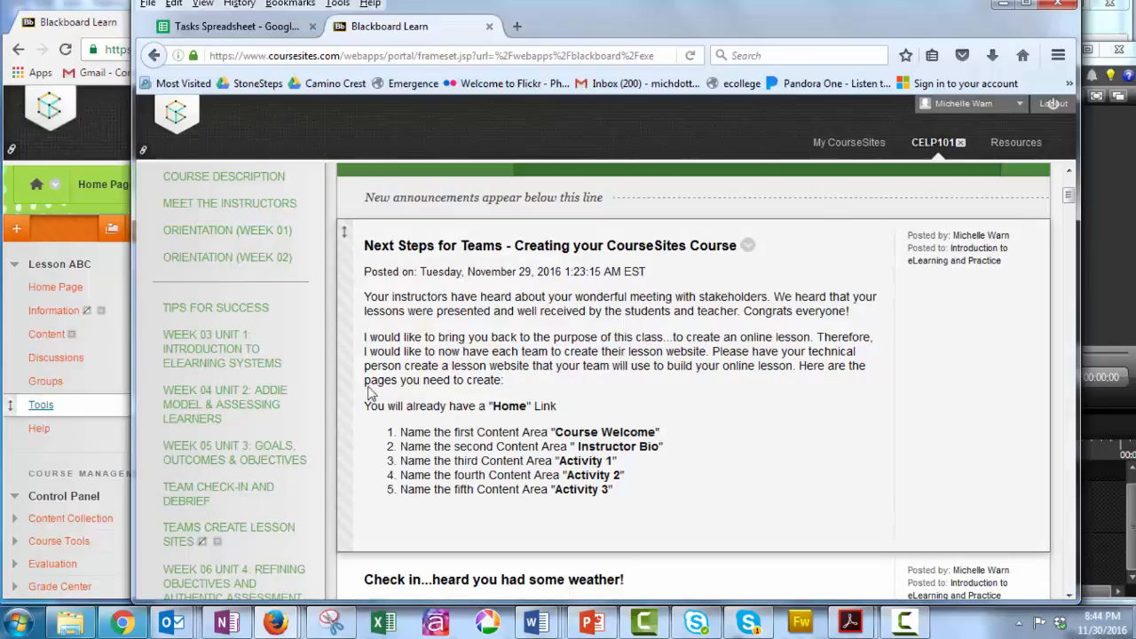
{"action": "left_click", "coordinate": [84, 357]}
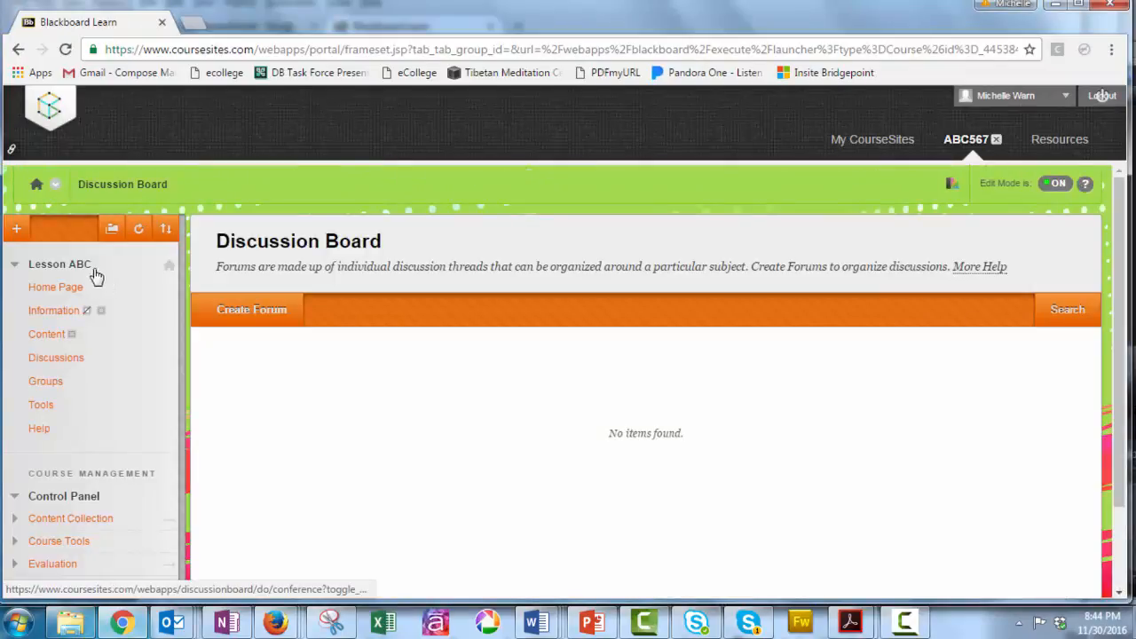
{"action": "left_click", "coordinate": [53, 287]}
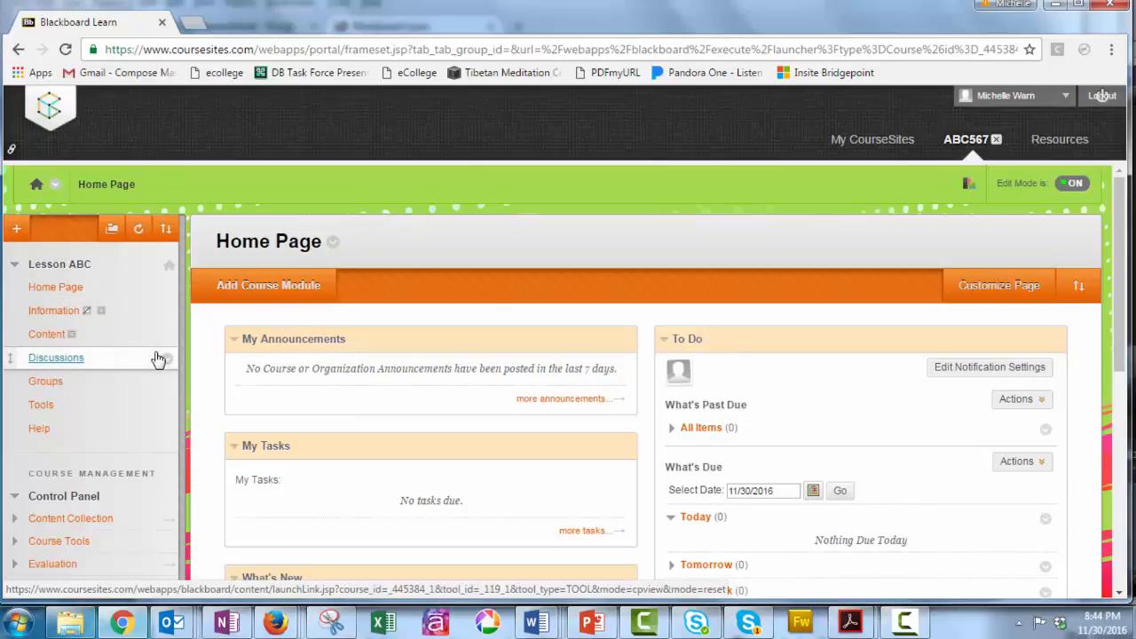
Step: Add a content area named "Welcome Page", available to users, and move it directly below Home Page in the course menu
{"action": "key", "text": "ctrl+plus"}
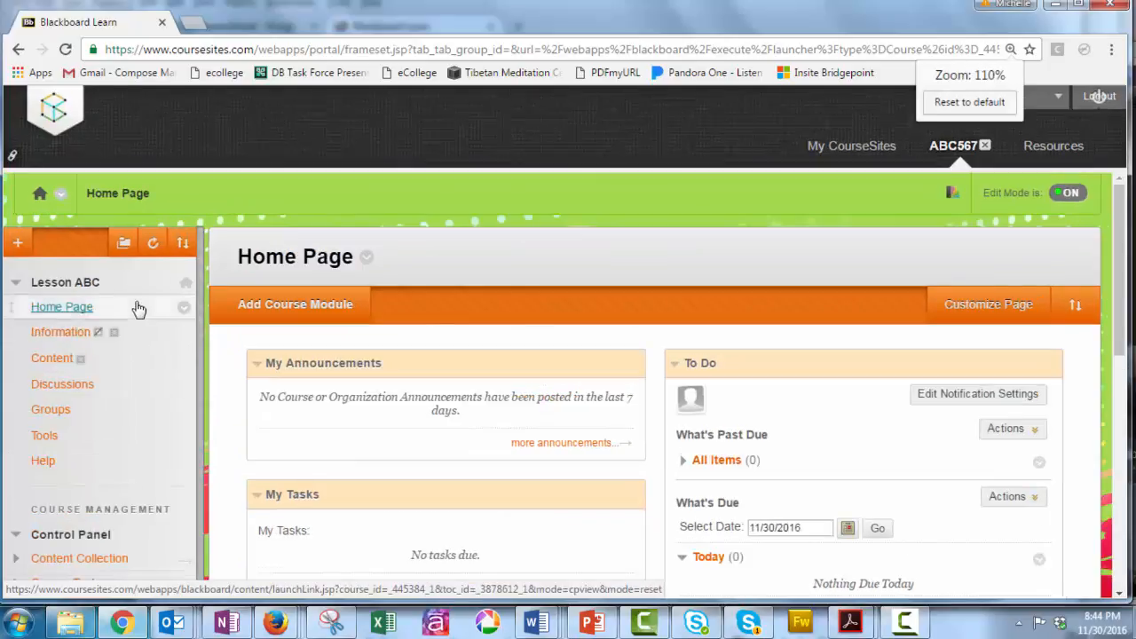
{"action": "left_click", "coordinate": [19, 246]}
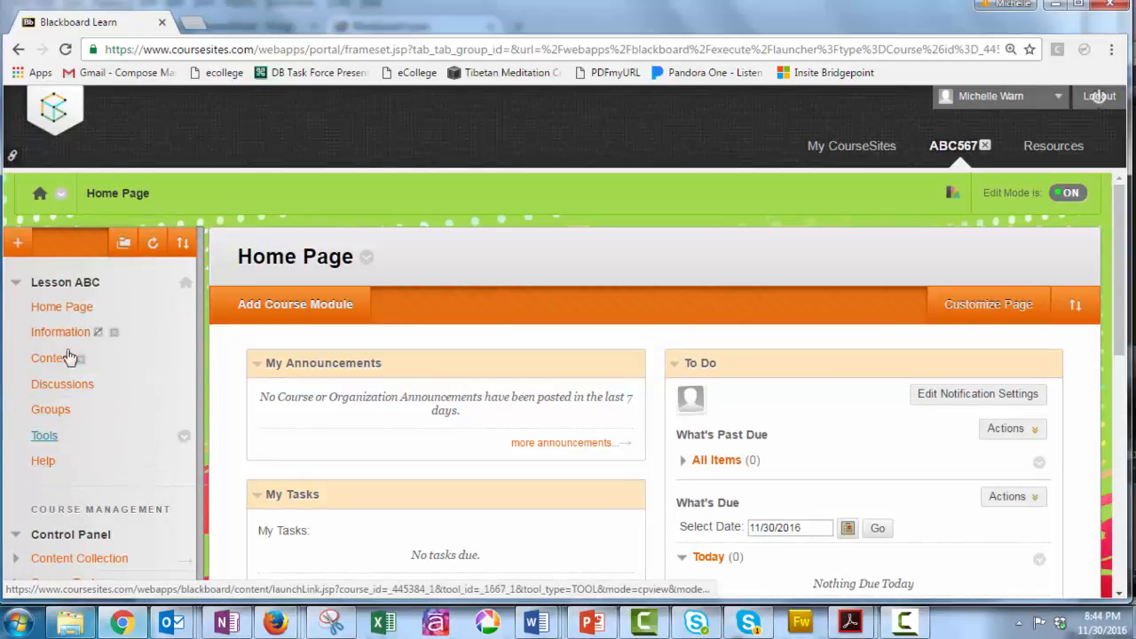
{"action": "left_click", "coordinate": [18, 248]}
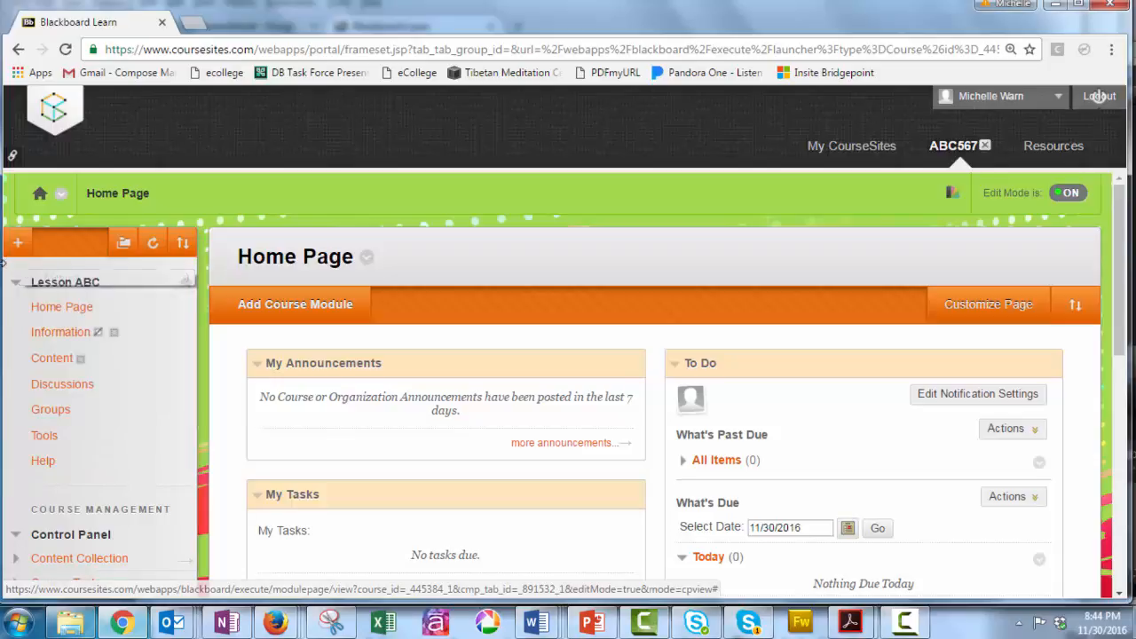
{"action": "left_click", "coordinate": [16, 249]}
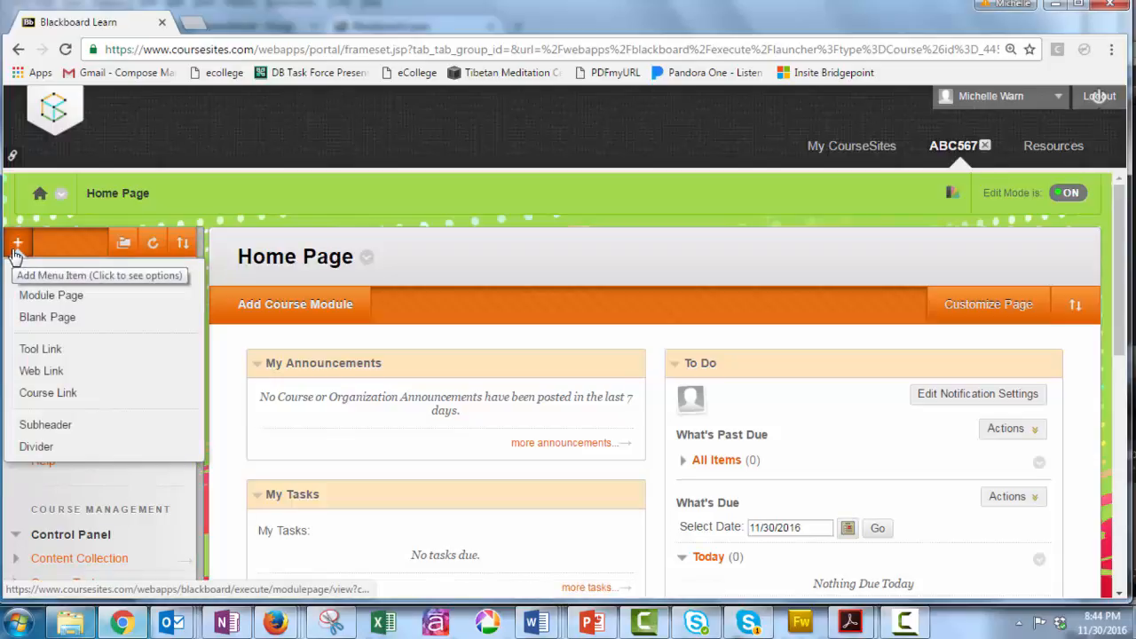
{"action": "left_click", "coordinate": [17, 252]}
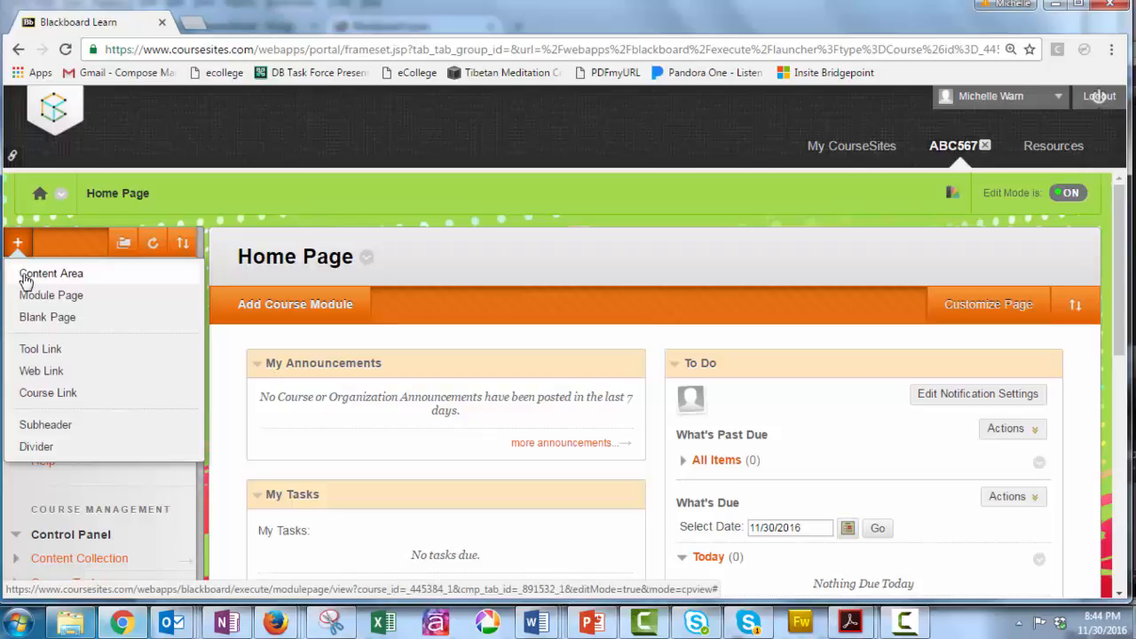
{"action": "left_click", "coordinate": [26, 278]}
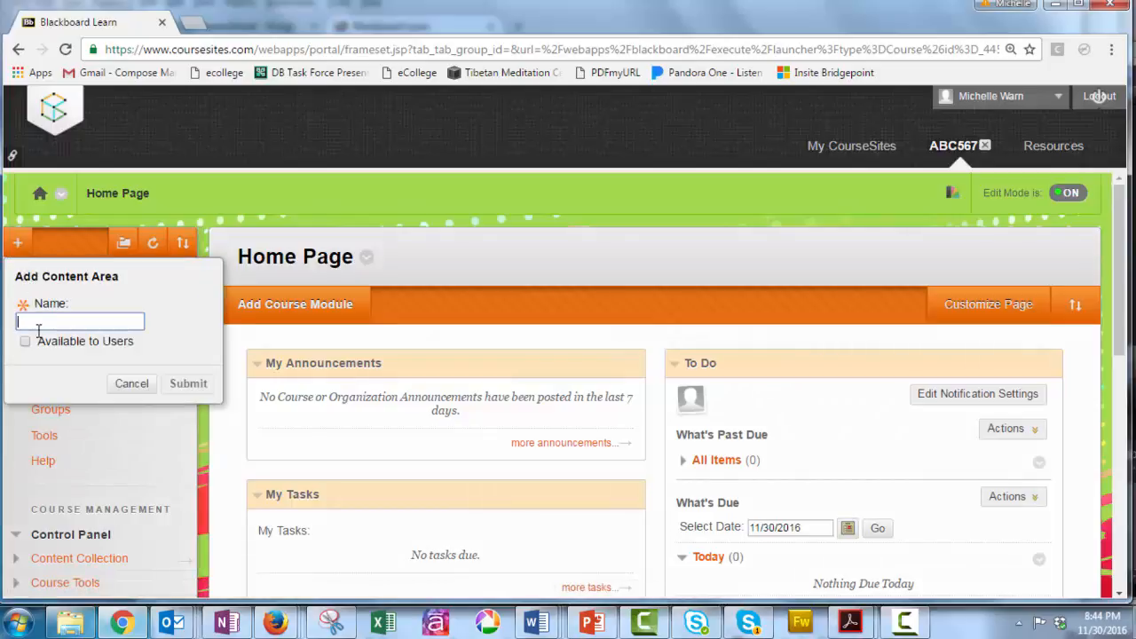
{"action": "type", "text": "Welcome"}
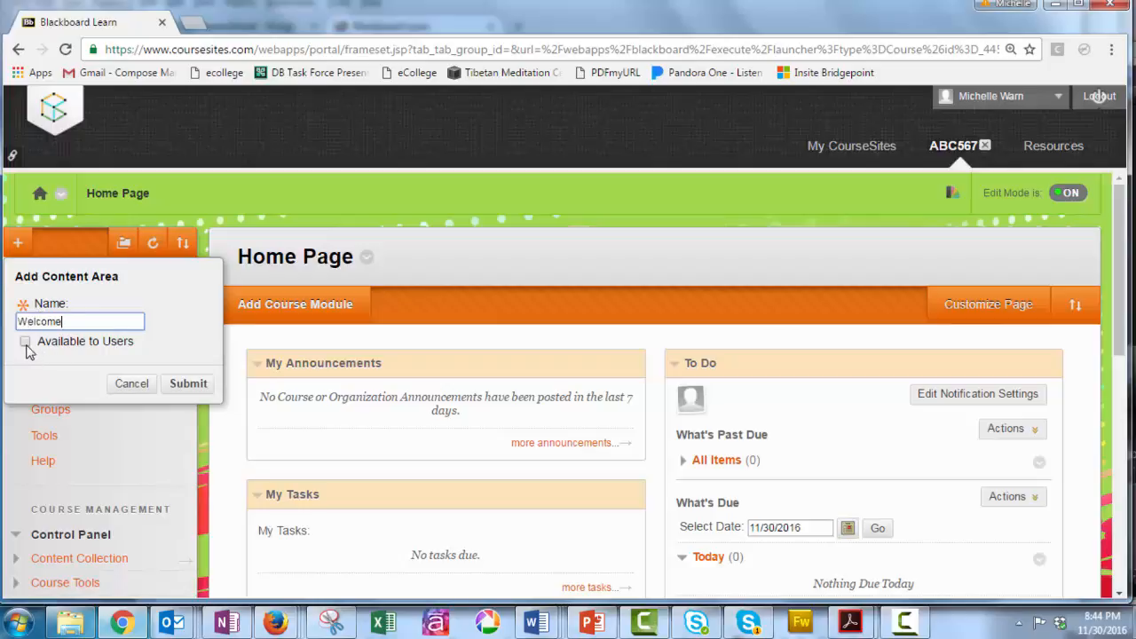
{"action": "left_click", "coordinate": [27, 345]}
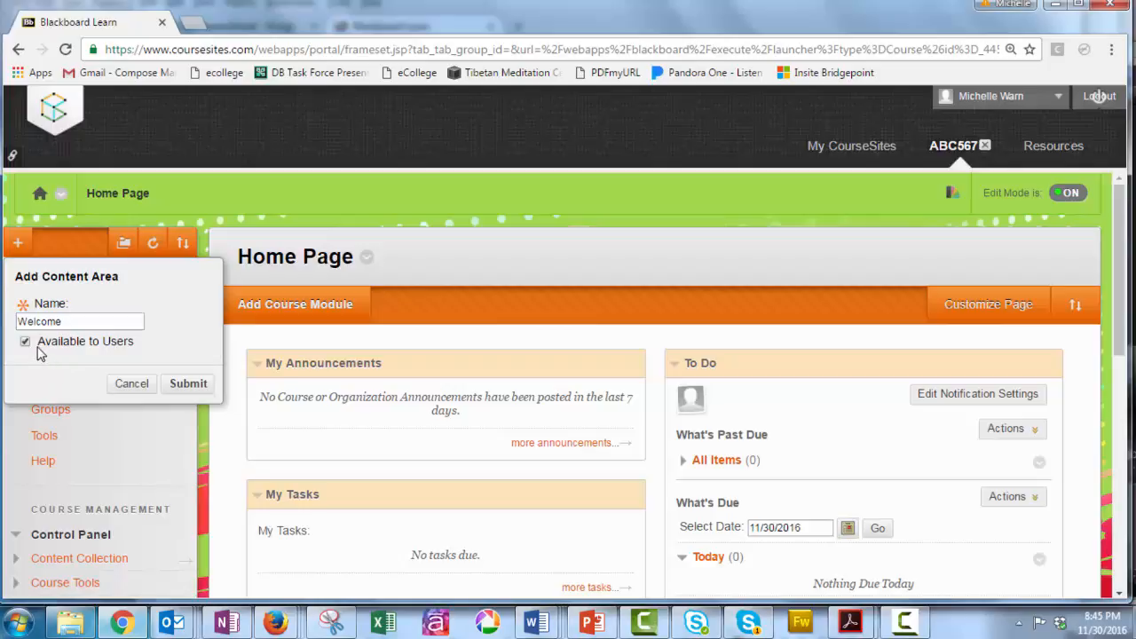
{"action": "left_click", "coordinate": [86, 320]}
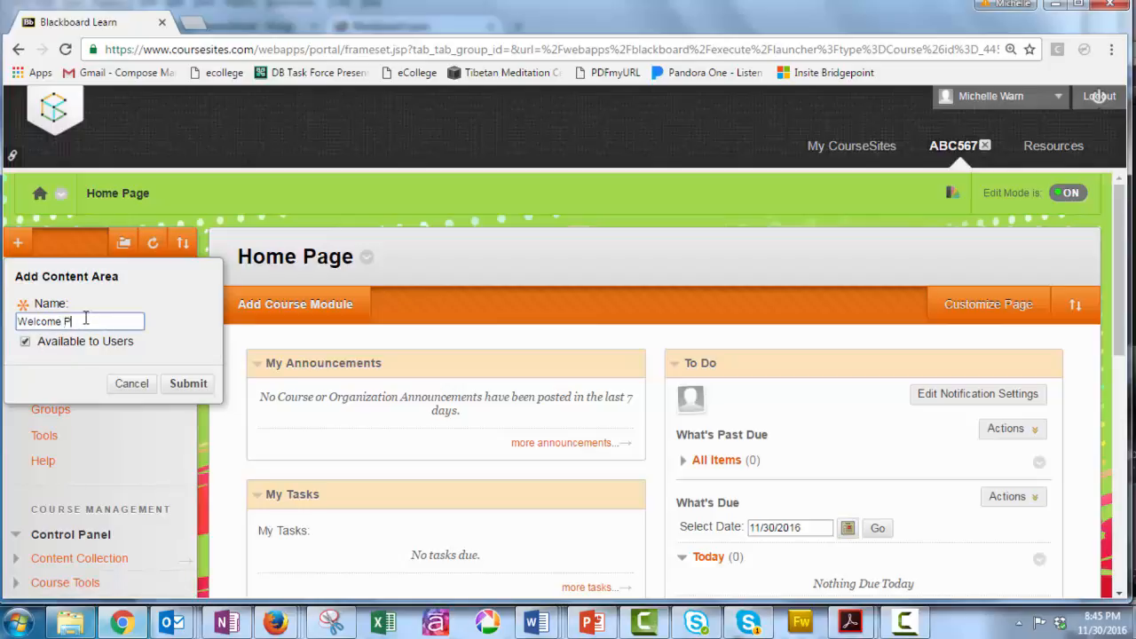
{"action": "left_click", "coordinate": [184, 383]}
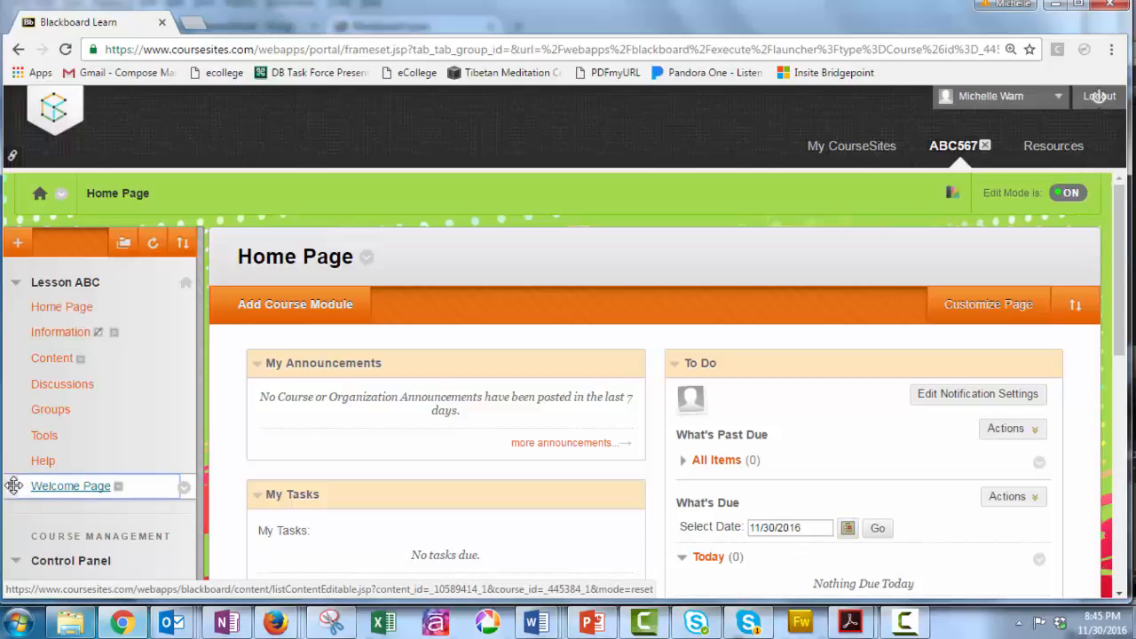
{"action": "left_click_drag", "start_coordinate": [11, 486], "coordinate": [13, 331]}
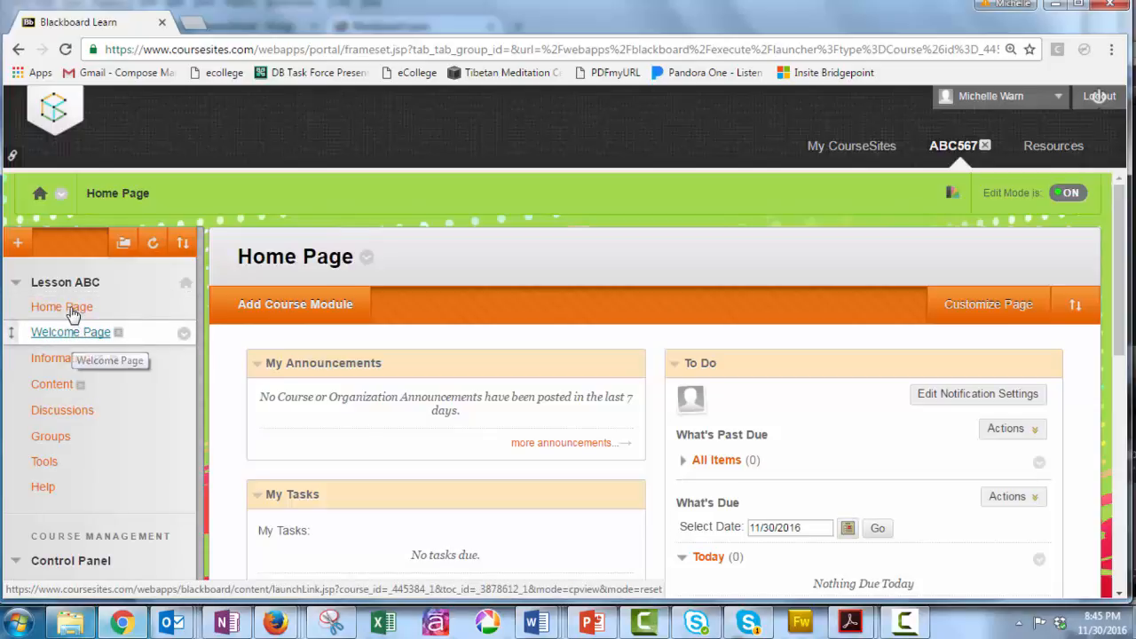
Step: Add a content area named "Instructor Bio", available to users, and move it directly below Welcome Page in the course menu
{"action": "left_click", "coordinate": [23, 250]}
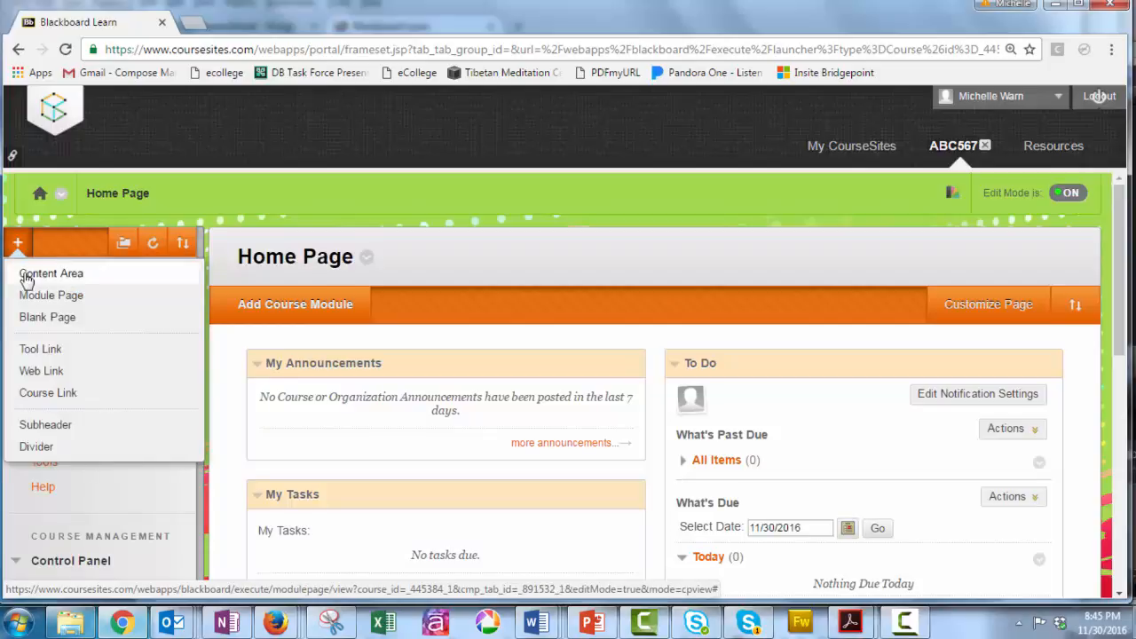
{"action": "left_click", "coordinate": [26, 276]}
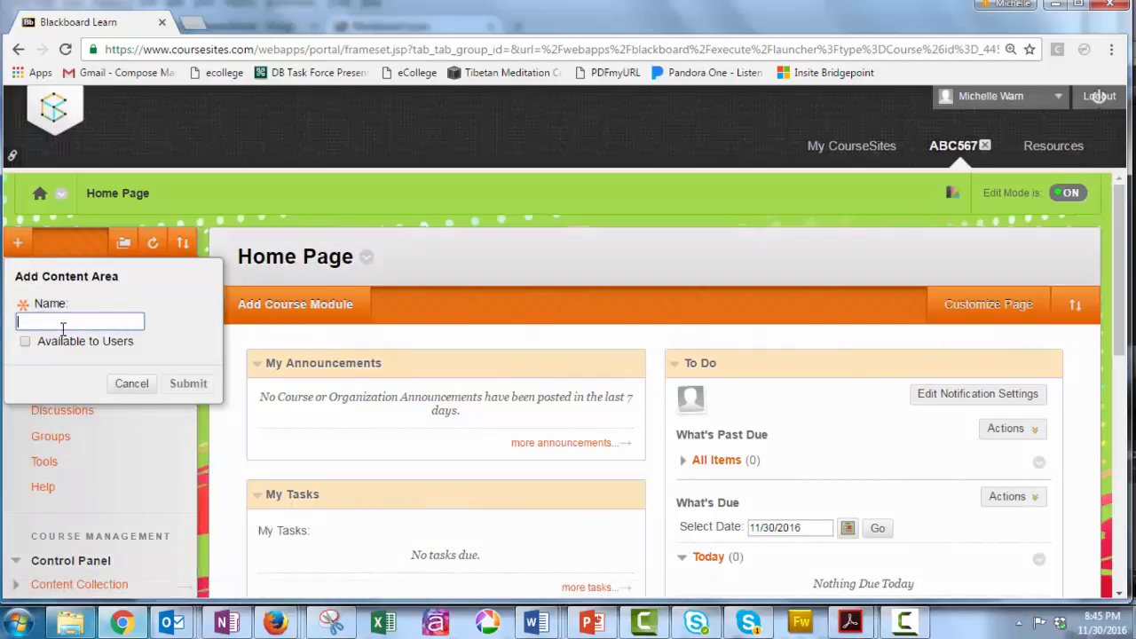
{"action": "type", "text": "Instructor Bio"}
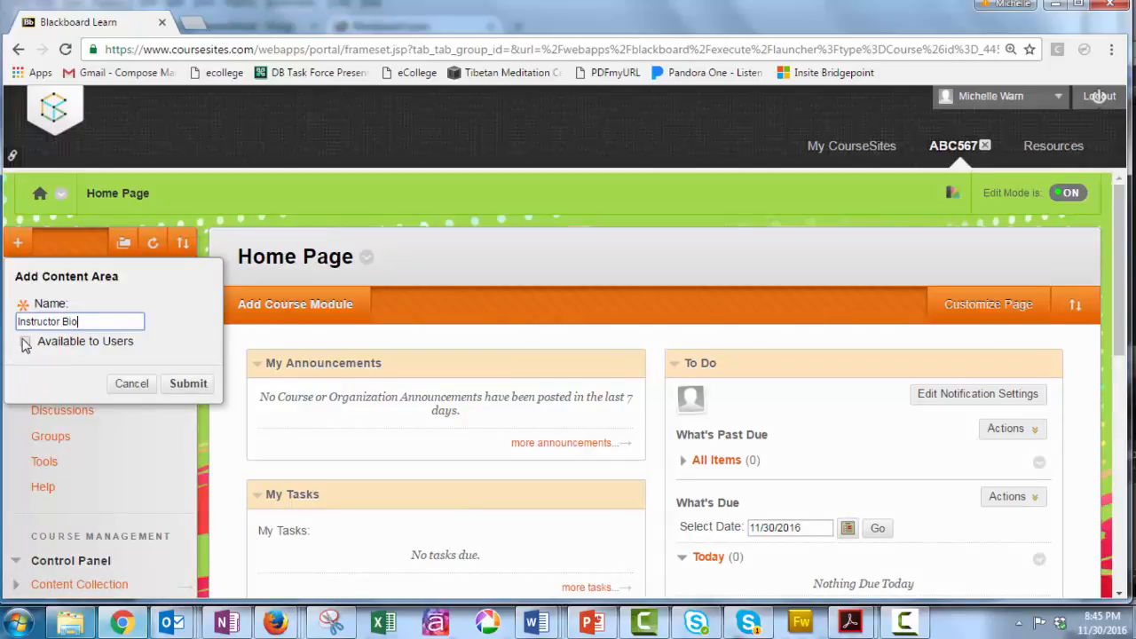
{"action": "key", "text": "Tab"}
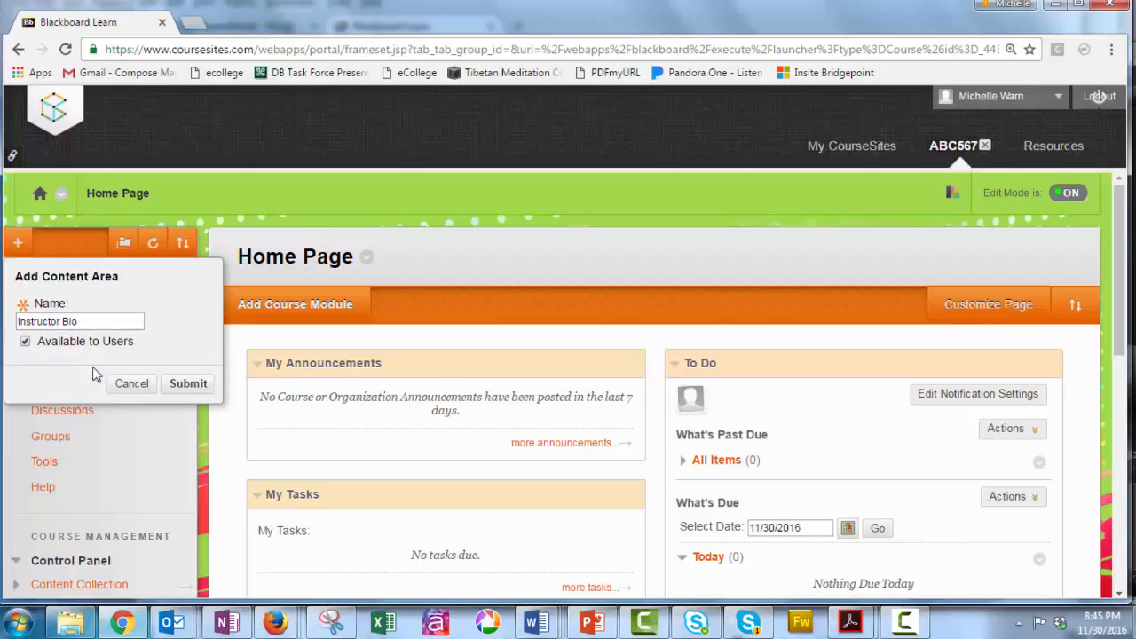
{"action": "left_click", "coordinate": [188, 385]}
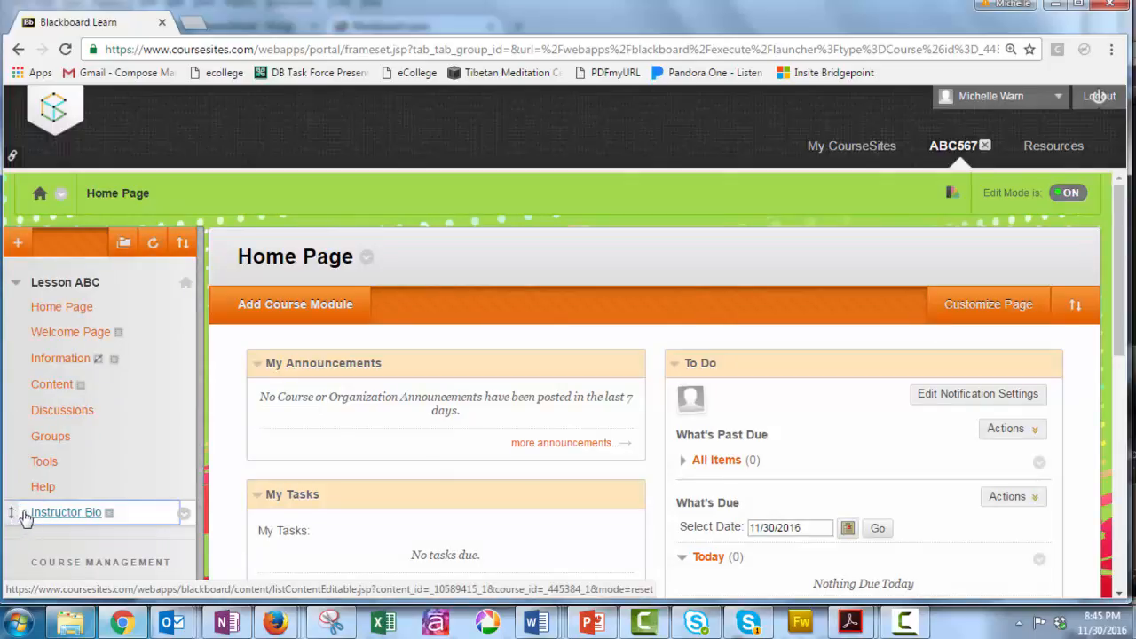
{"action": "left_click_drag", "start_coordinate": [12, 511], "coordinate": [22, 355]}
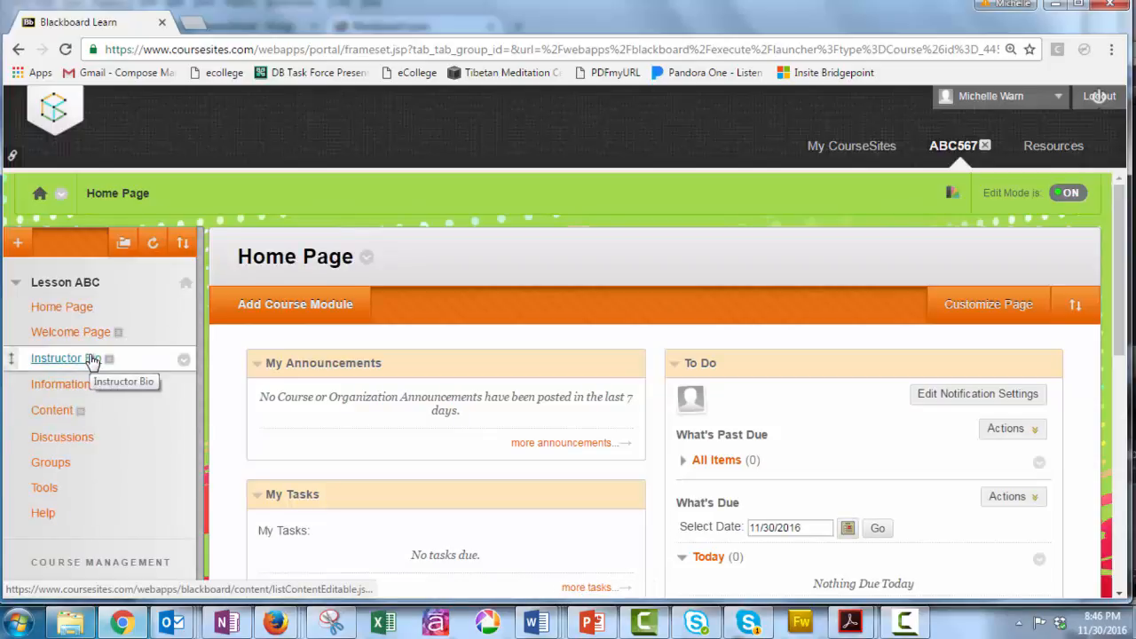
Step: Add a content area named "Activity 1", available to users, and move it directly below Instructor Bio in the course menu
{"action": "left_click", "coordinate": [17, 244]}
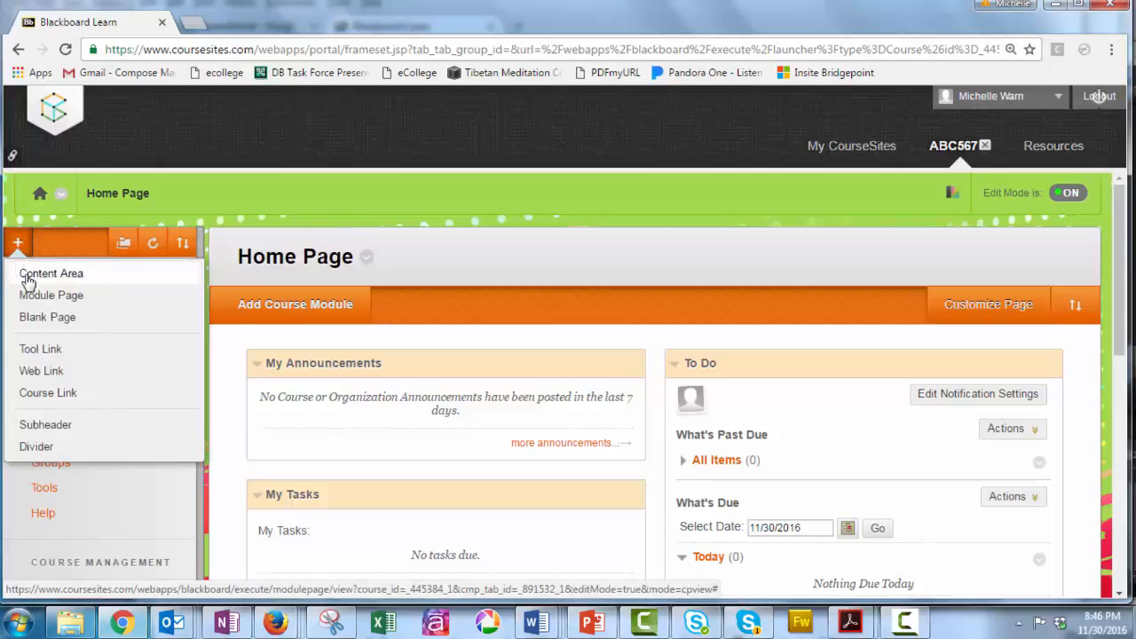
{"action": "left_click", "coordinate": [27, 281]}
{"action": "left_click", "coordinate": [54, 320]}
{"action": "type", "text": "A"}
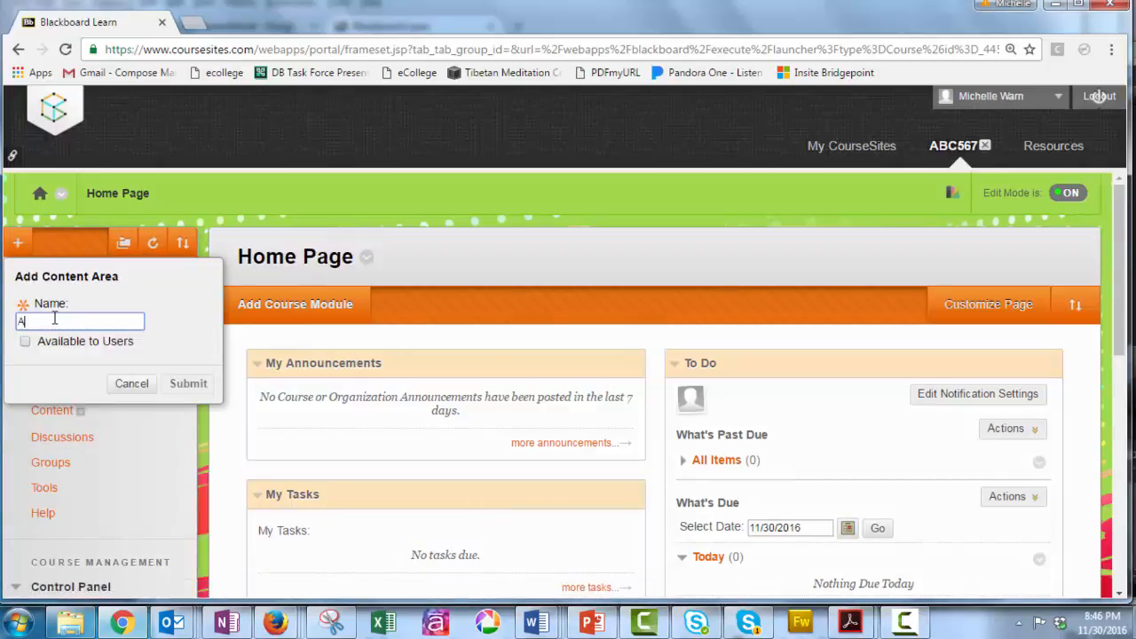
{"action": "type", "text": "ctivity 1"}
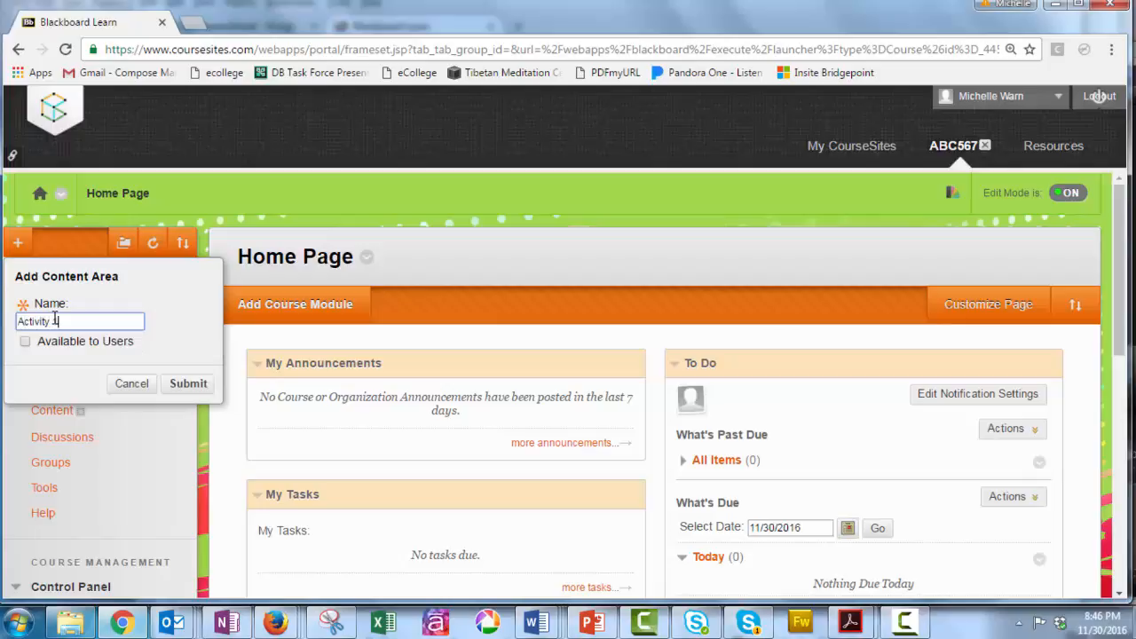
{"action": "left_click", "coordinate": [27, 342]}
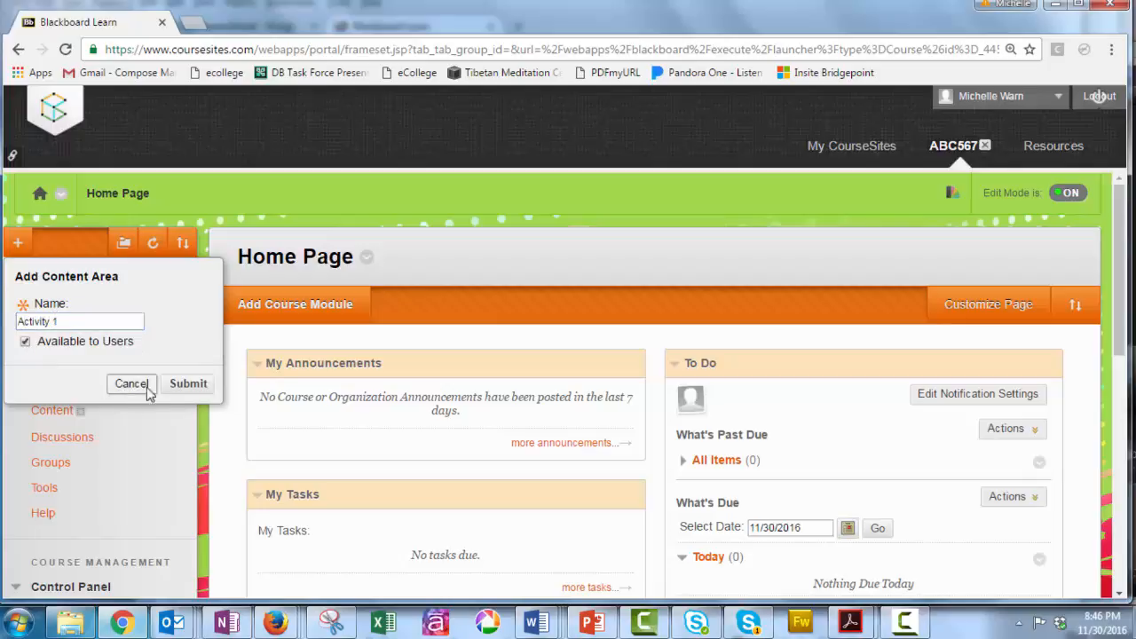
{"action": "left_click", "coordinate": [184, 384]}
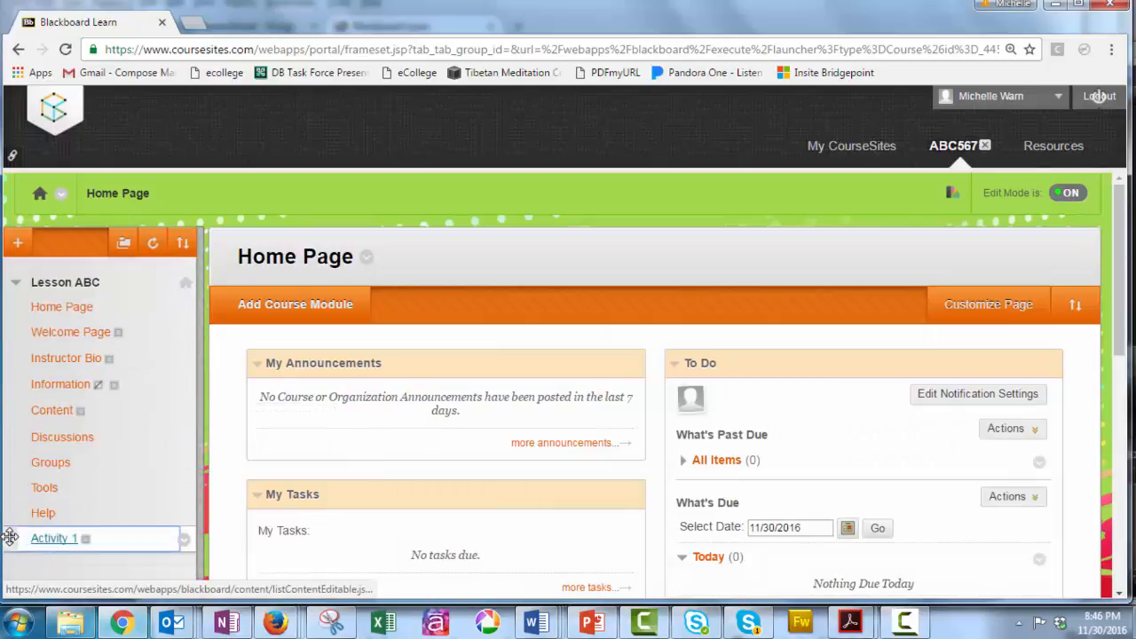
{"action": "left_click_drag", "start_coordinate": [9, 537], "coordinate": [12, 380]}
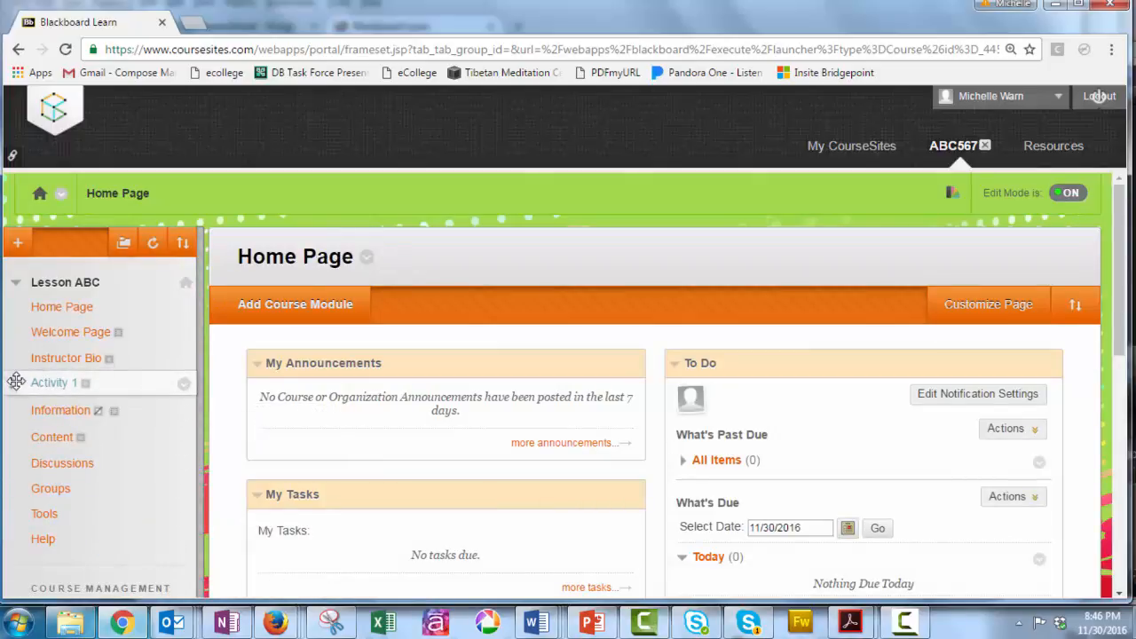
Step: Add a content area named "Activity 2", available to users, and move it directly below Activity 1 in the course menu
{"action": "left_click", "coordinate": [18, 244]}
{"action": "left_click", "coordinate": [32, 273]}
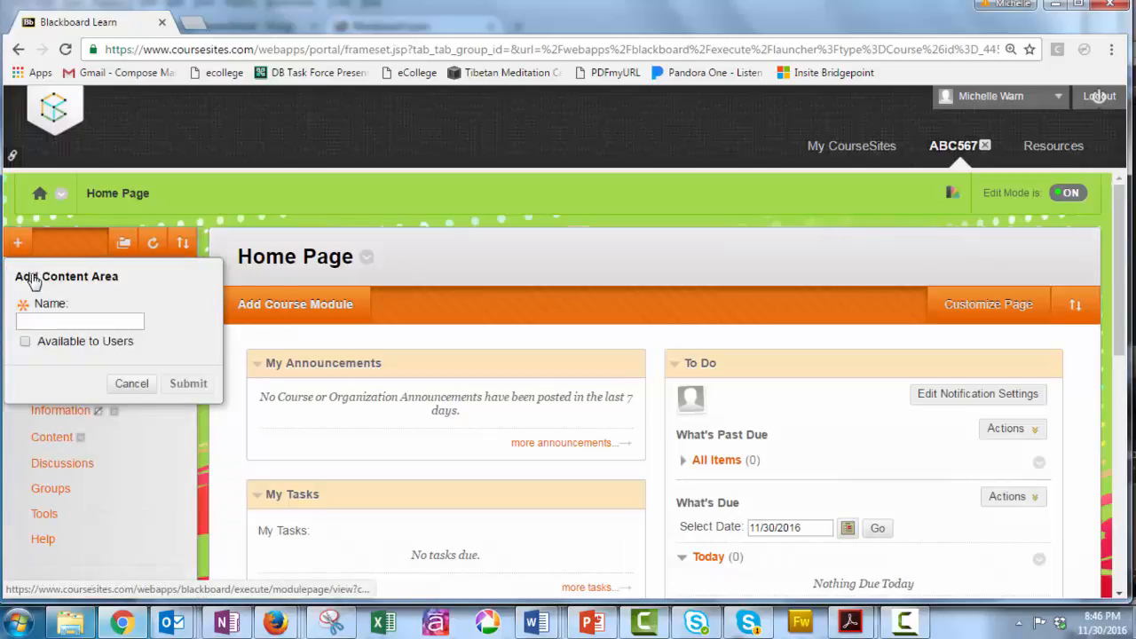
{"action": "left_click", "coordinate": [49, 317]}
{"action": "type", "text": "Activity 2"}
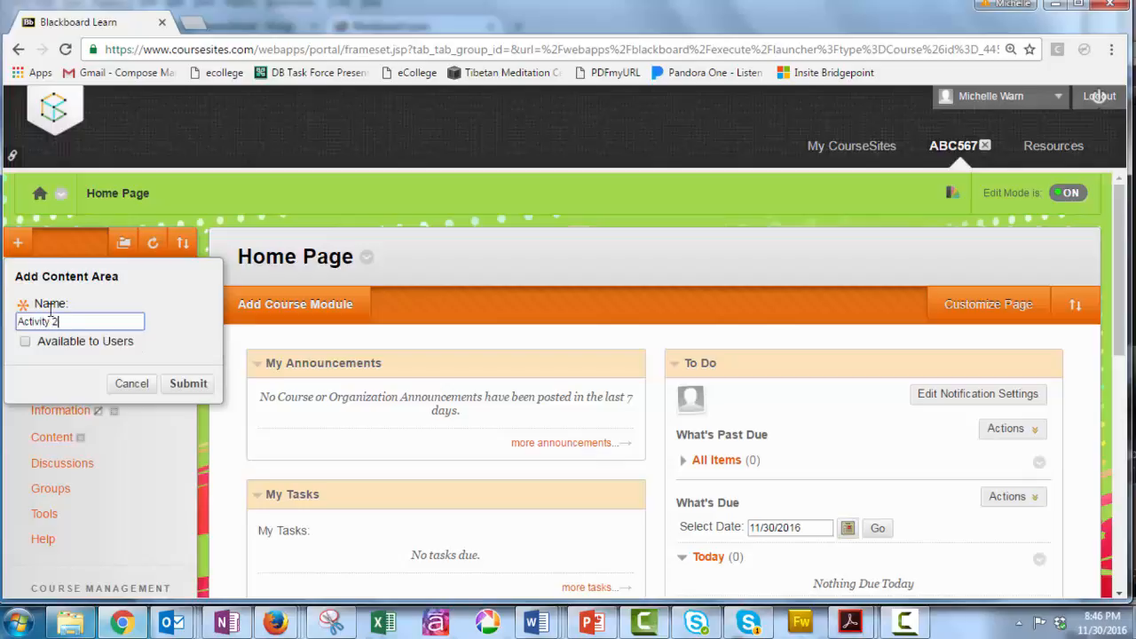
{"action": "left_click", "coordinate": [25, 345]}
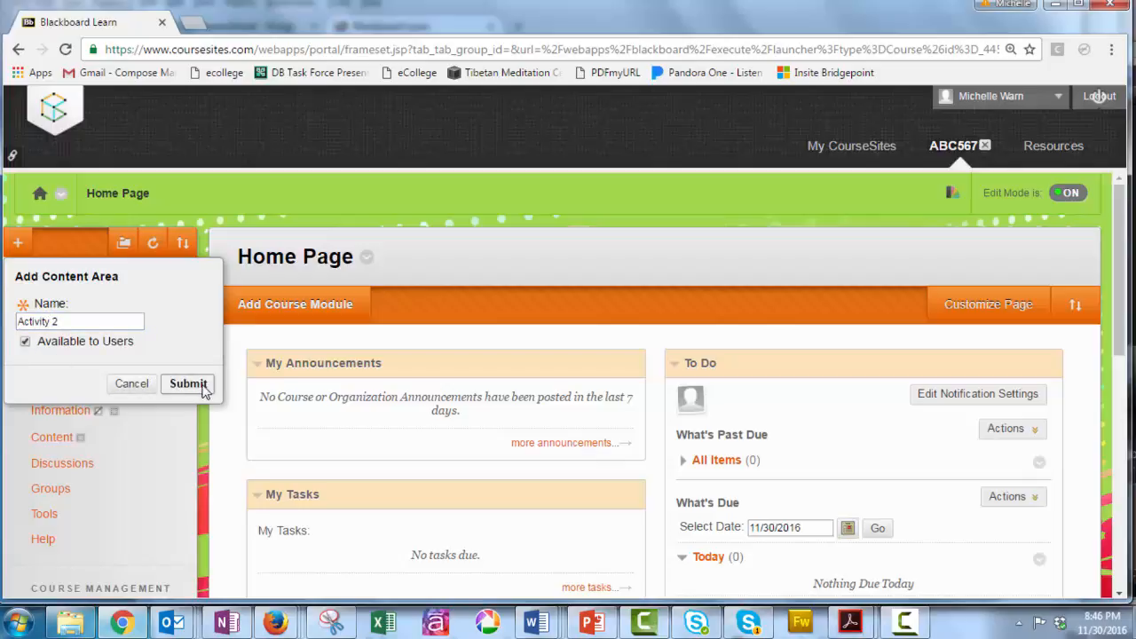
{"action": "left_click", "coordinate": [188, 383]}
{"action": "left_click_drag", "start_coordinate": [11, 571], "coordinate": [9, 408]}
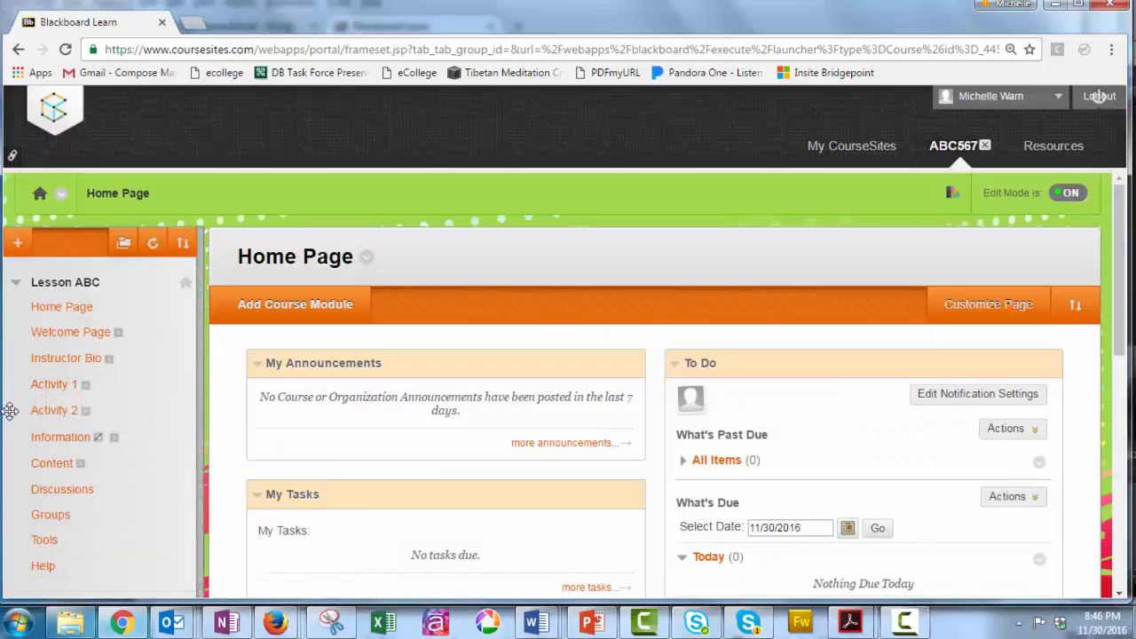
Step: Add a content area named "Activity 3", available to users, and move it directly below Activity 2 in the course menu
{"action": "left_click", "coordinate": [16, 245]}
{"action": "left_click", "coordinate": [47, 273]}
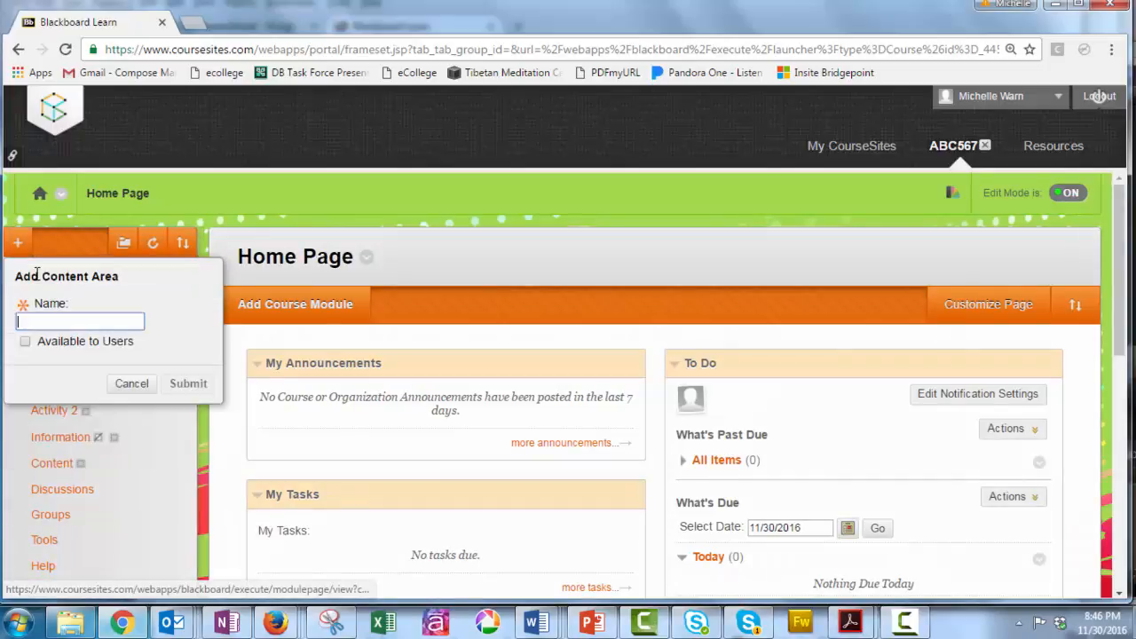
{"action": "type", "text": "Activity 3"}
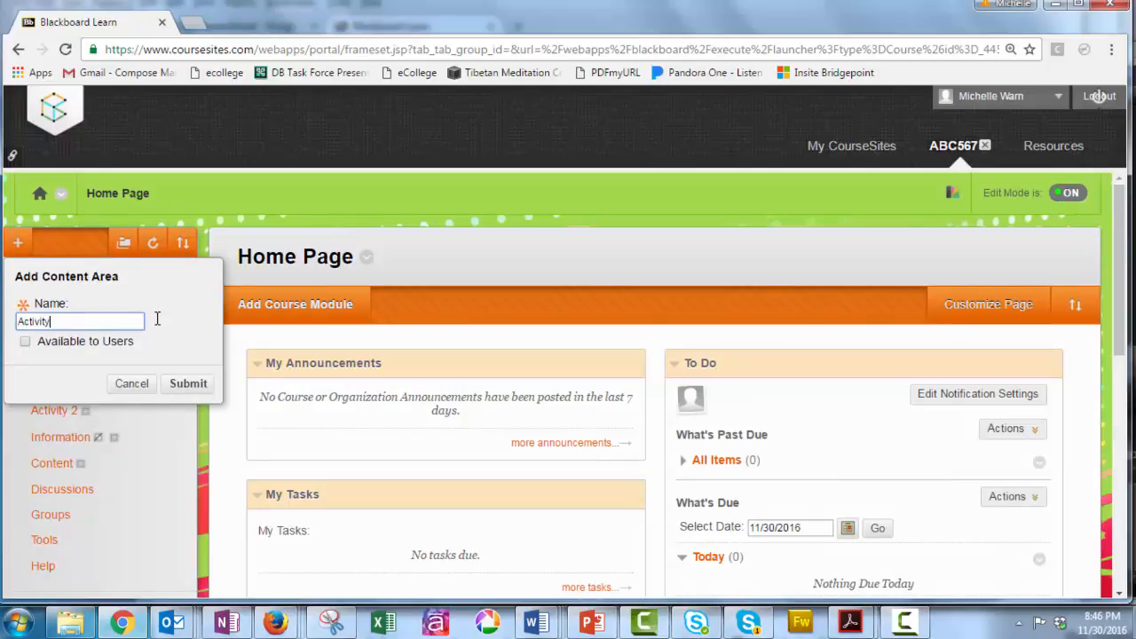
{"action": "left_click", "coordinate": [24, 345]}
{"action": "left_click", "coordinate": [189, 383]}
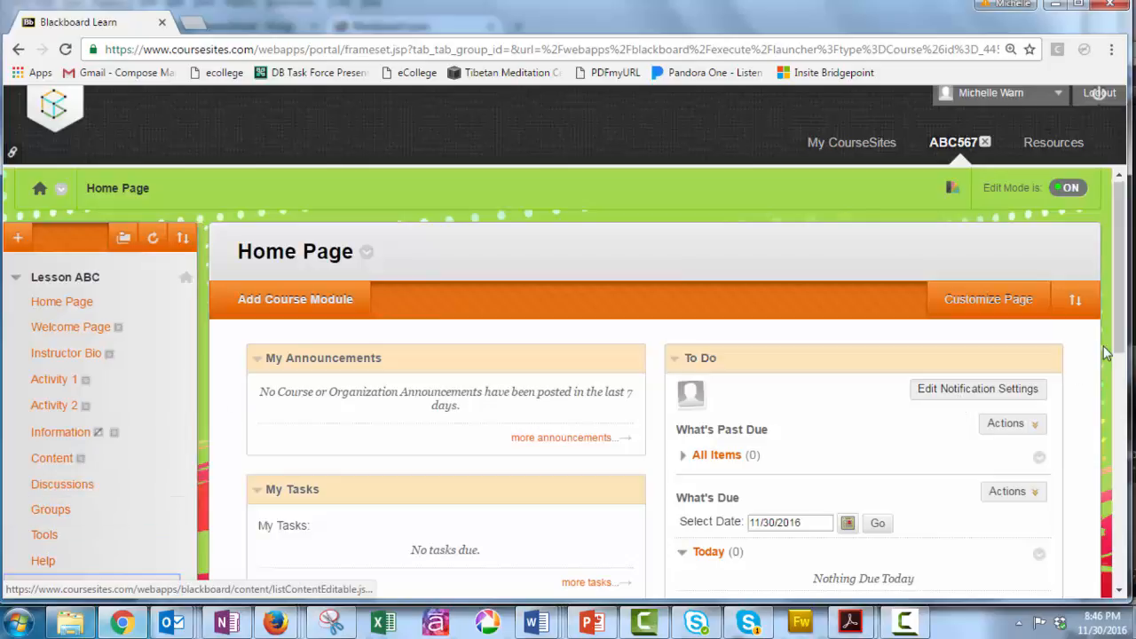
{"action": "scroll", "coordinate": [1120, 351], "scroll_direction": "down", "scroll_amount": 1}
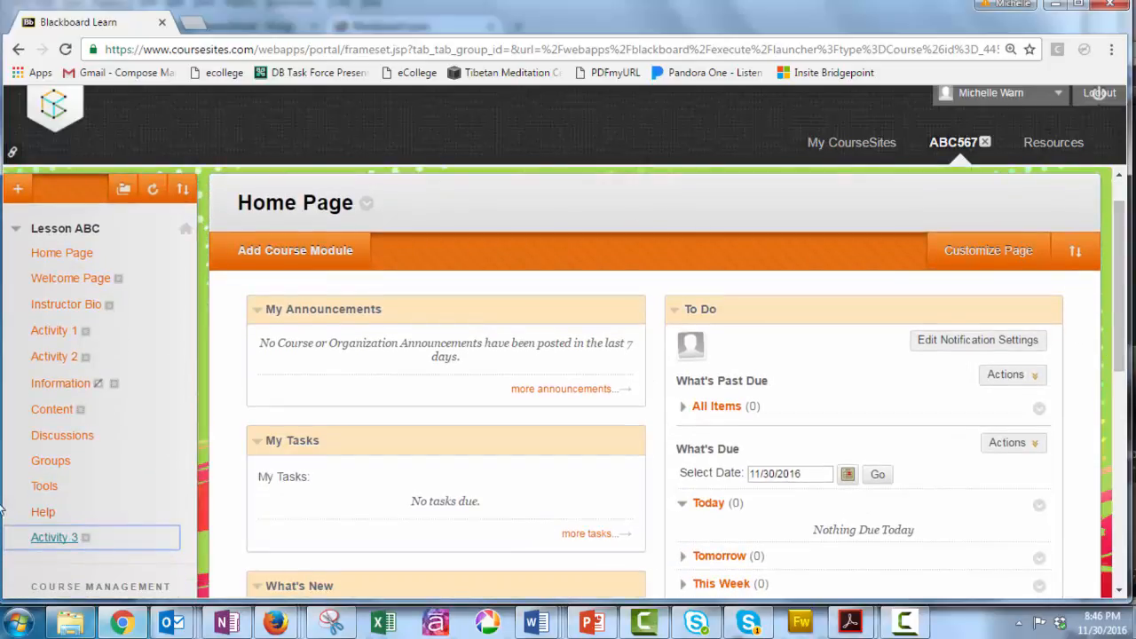
{"action": "left_click_drag", "start_coordinate": [10, 538], "coordinate": [34, 390]}
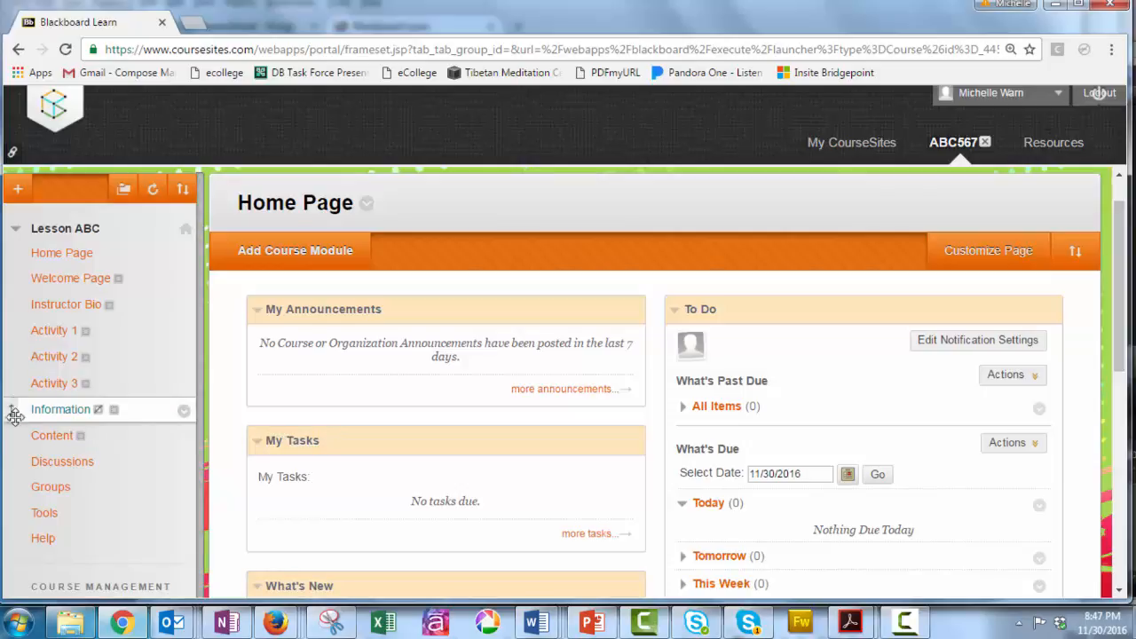
Step: Permanently delete the Information content area from the course menu
{"action": "left_click", "coordinate": [183, 410]}
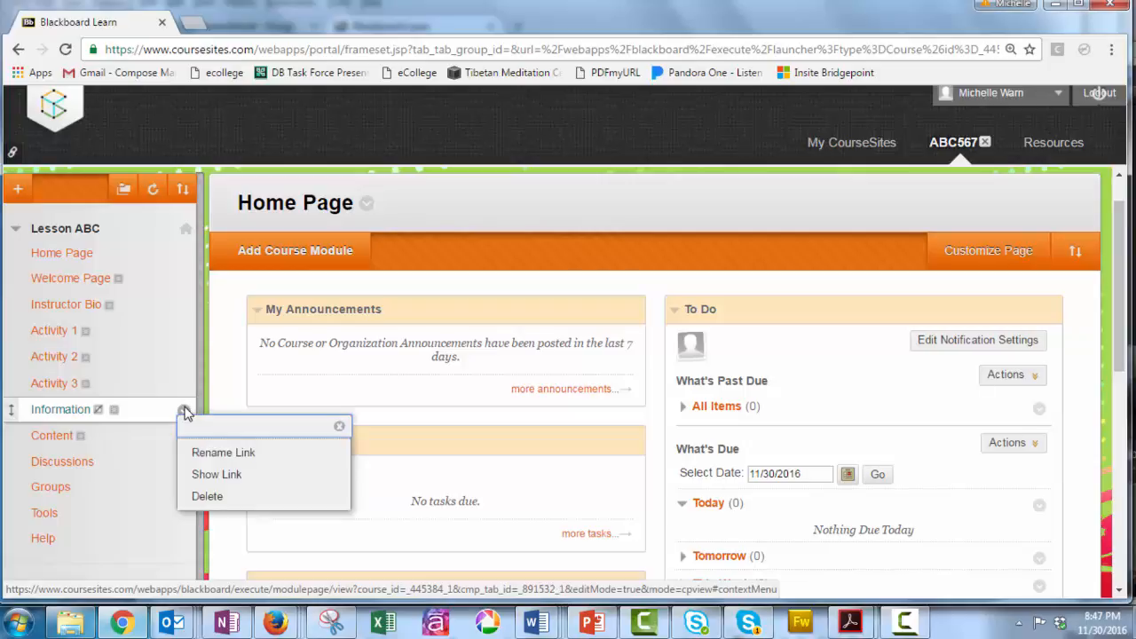
{"action": "left_click", "coordinate": [206, 499]}
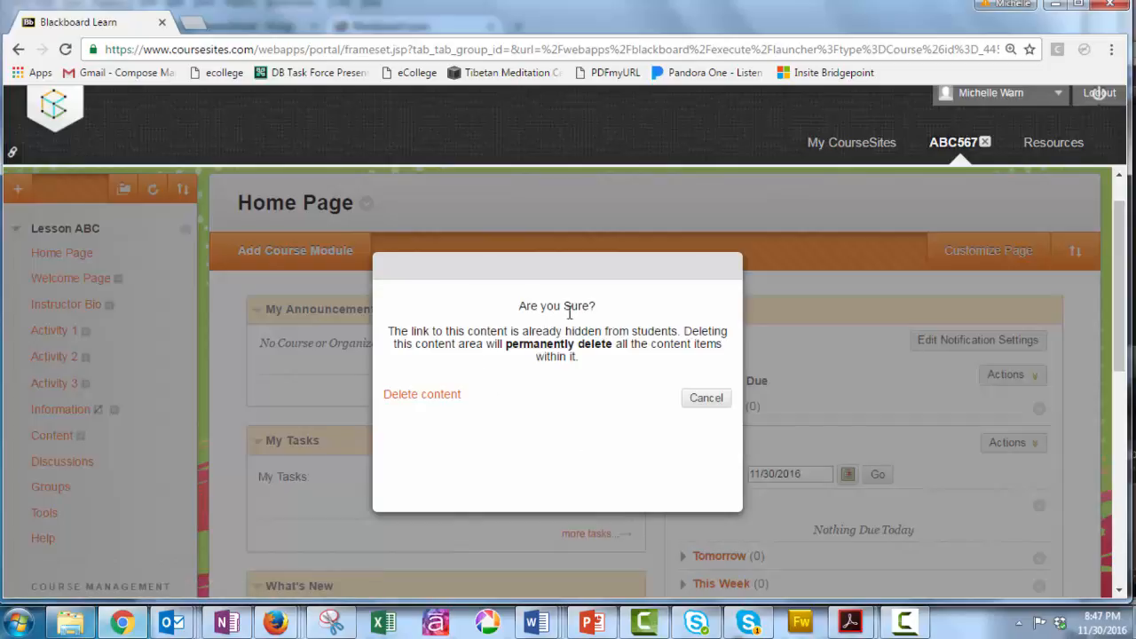
{"action": "left_click", "coordinate": [424, 396]}
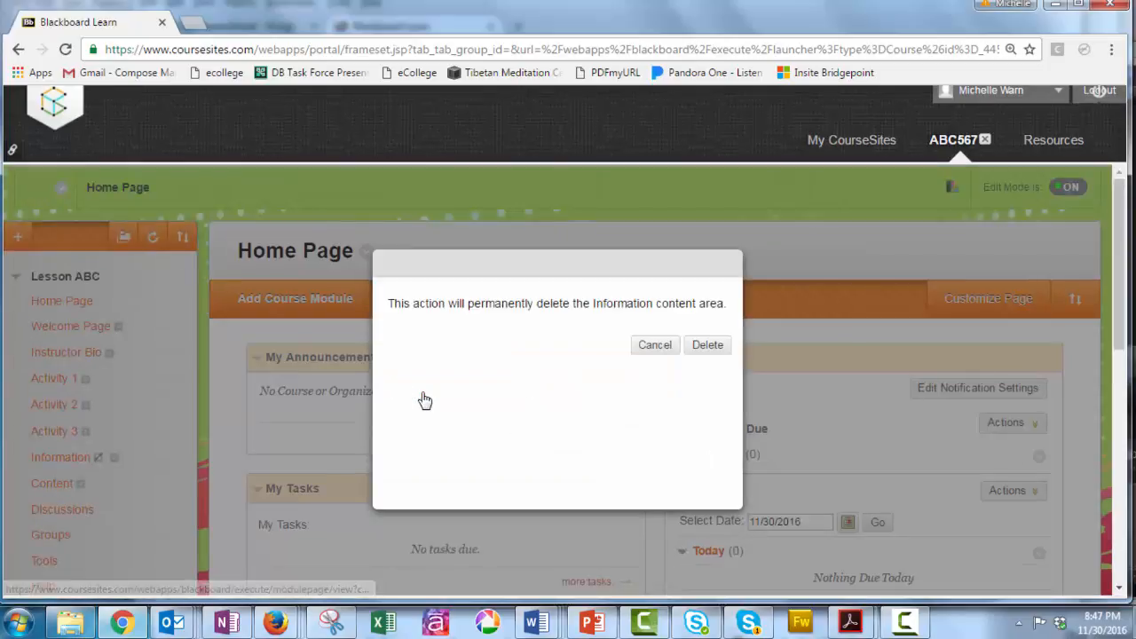
{"action": "left_click", "coordinate": [708, 347]}
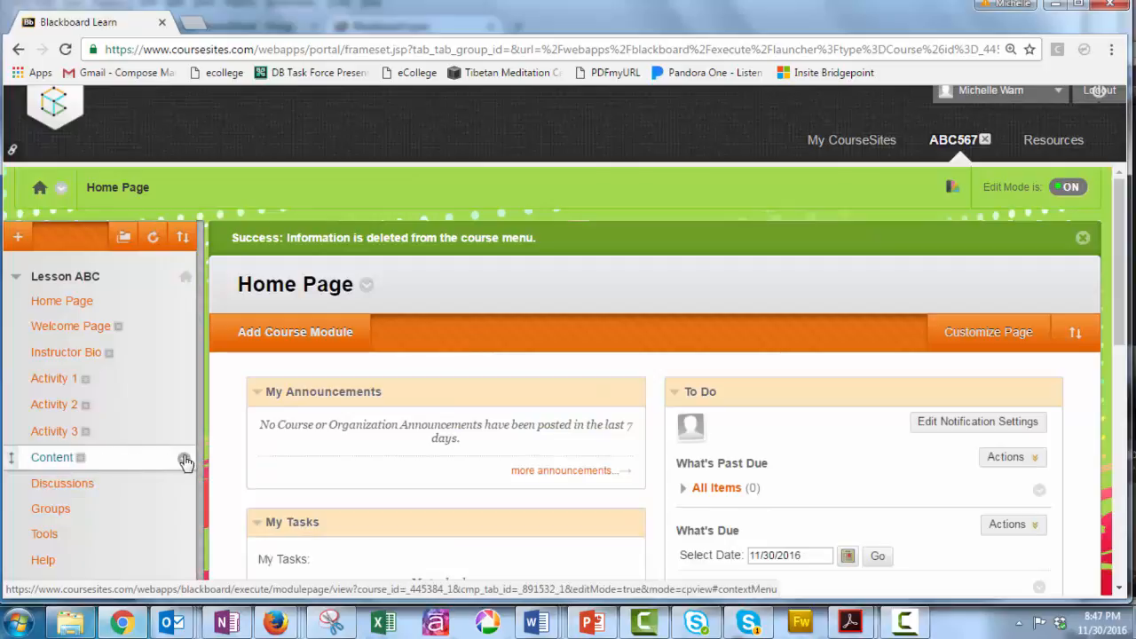
Step: Permanently delete the Content area listed below Activity 3 in the course menu
{"action": "left_click", "coordinate": [183, 459]}
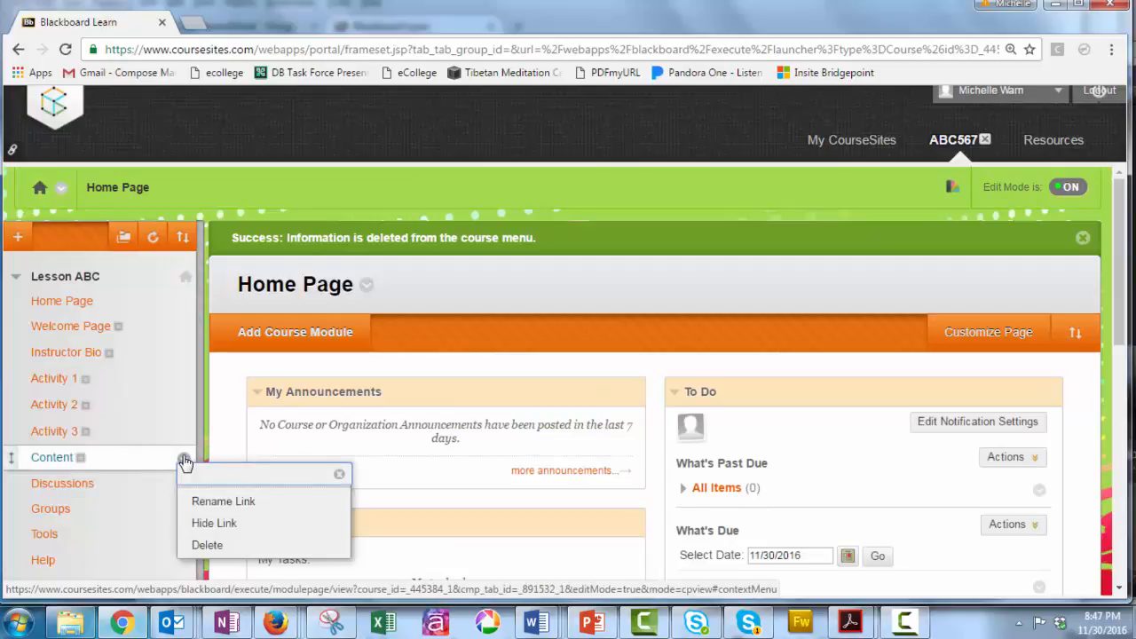
{"action": "left_click", "coordinate": [202, 543]}
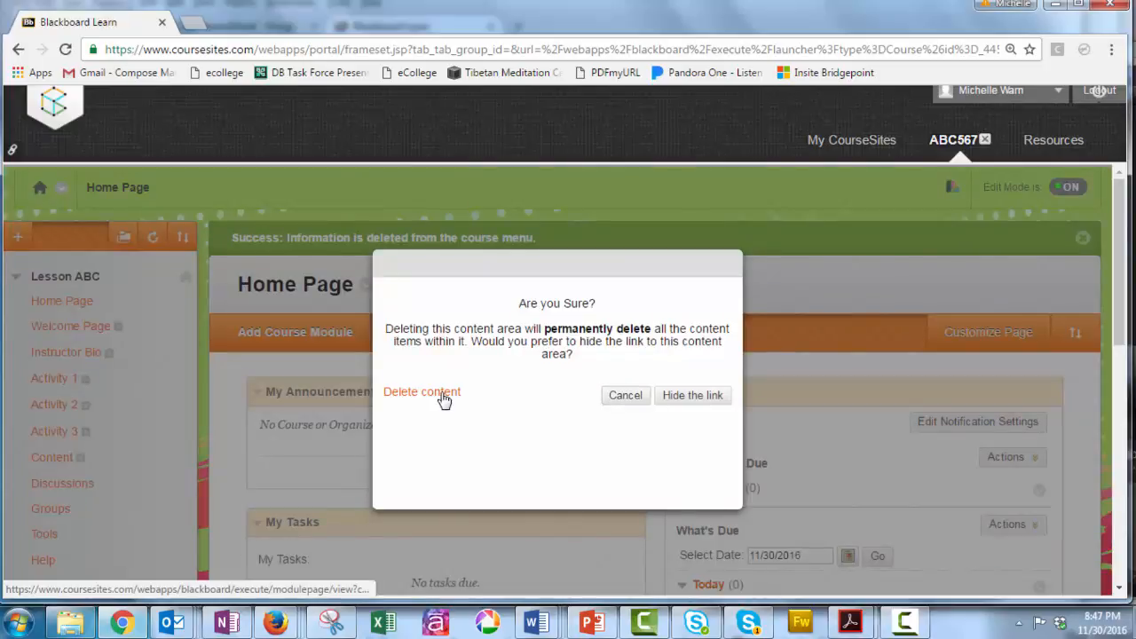
{"action": "left_click", "coordinate": [441, 398]}
{"action": "left_click", "coordinate": [706, 346]}
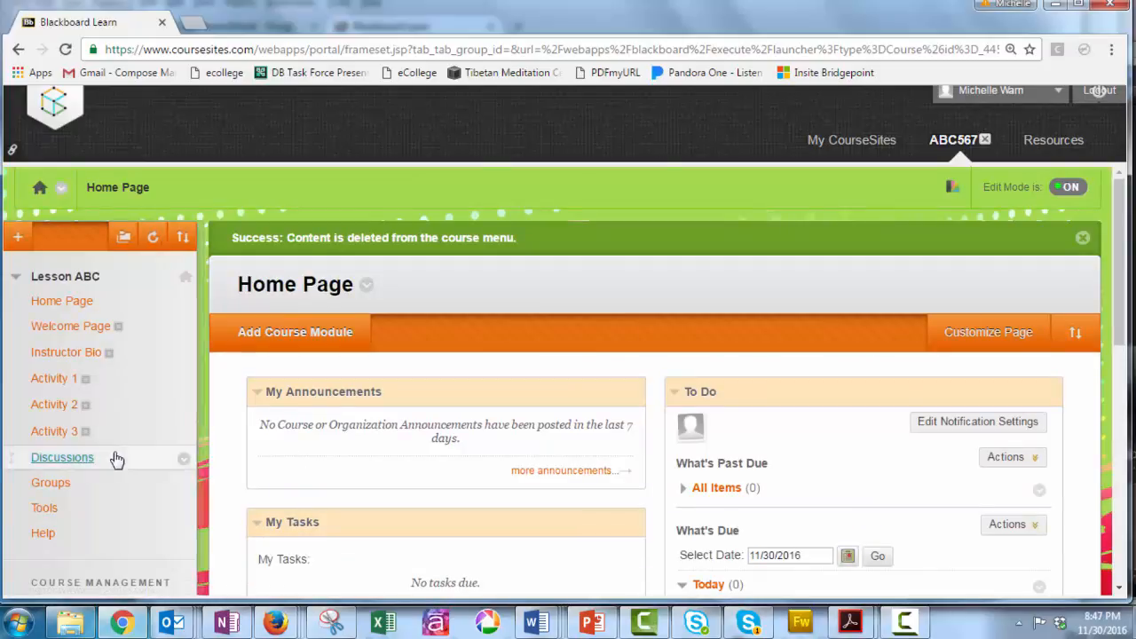
Step: Permanently delete the Discussions area from the course menu
{"action": "left_click", "coordinate": [184, 458]}
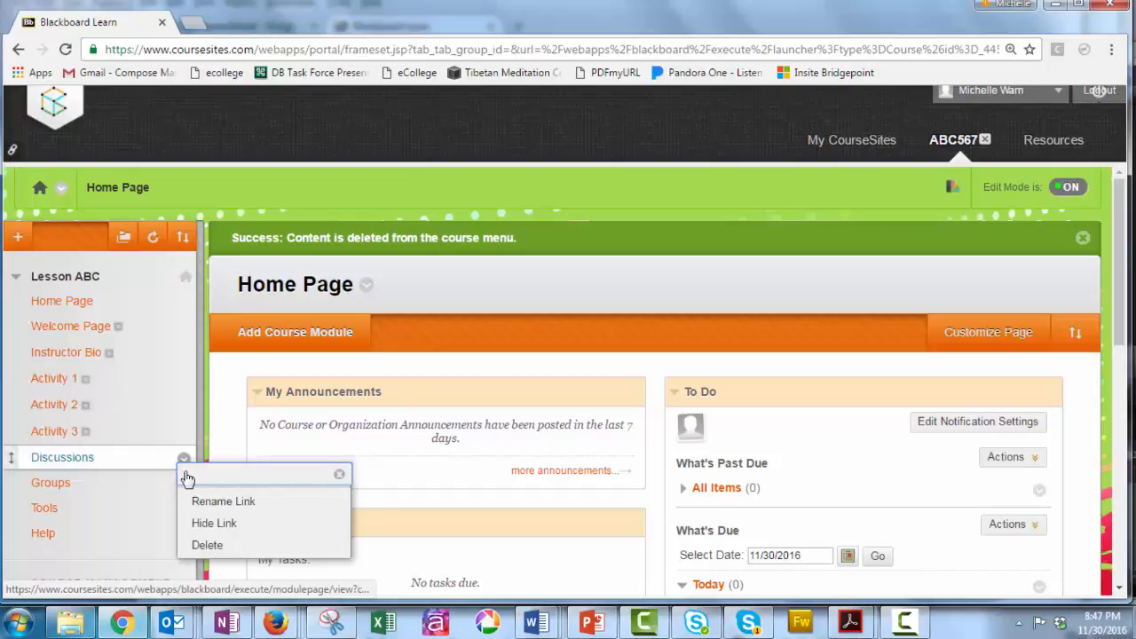
{"action": "left_click", "coordinate": [206, 544]}
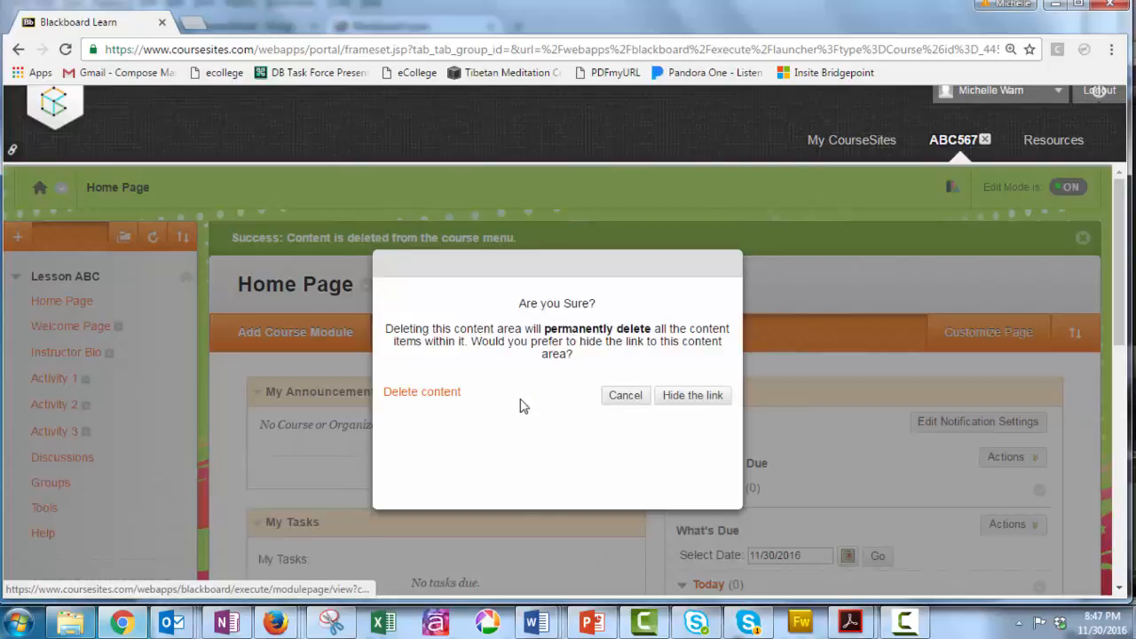
{"action": "left_click", "coordinate": [456, 394]}
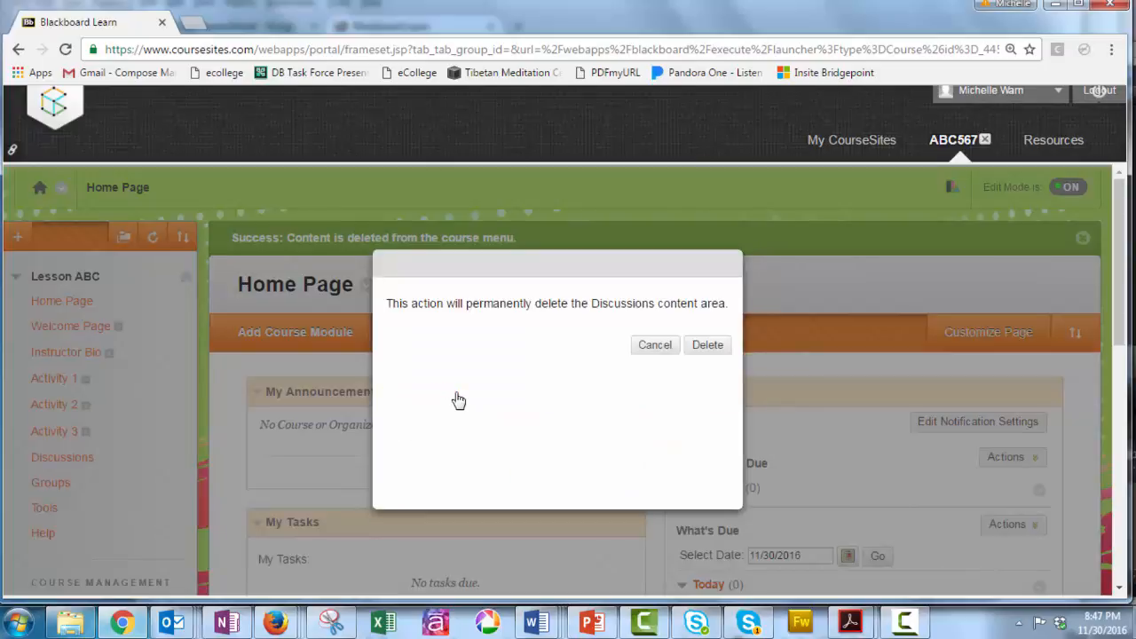
{"action": "left_click", "coordinate": [724, 348]}
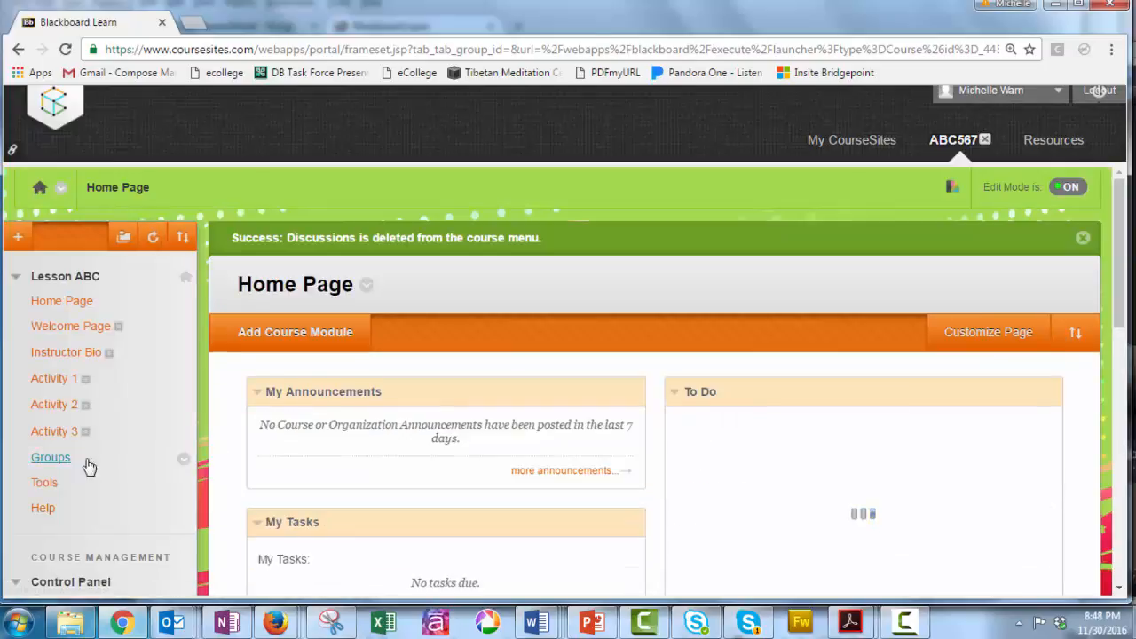
Step: Permanently delete the Groups area from the course menu
{"action": "left_click", "coordinate": [183, 460]}
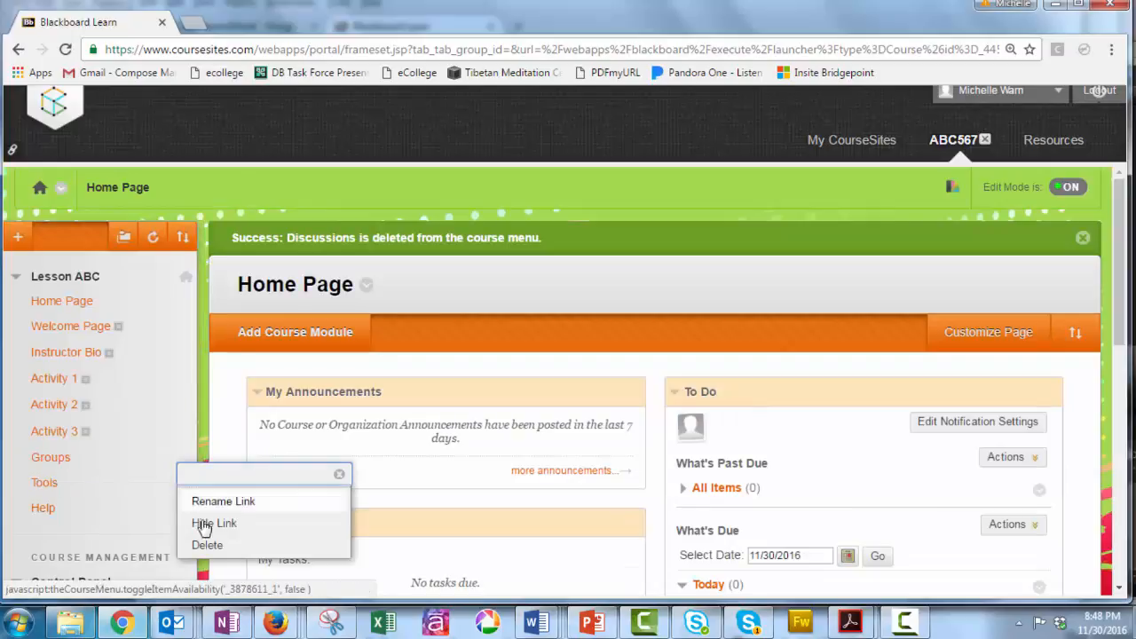
{"action": "left_click", "coordinate": [206, 544]}
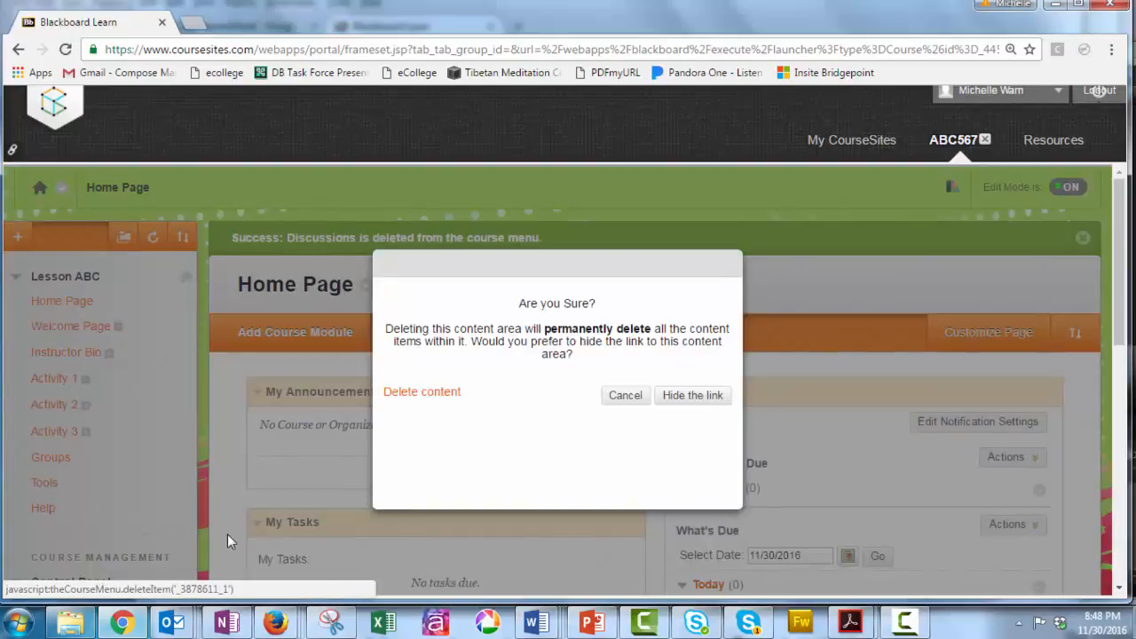
{"action": "left_click", "coordinate": [398, 395]}
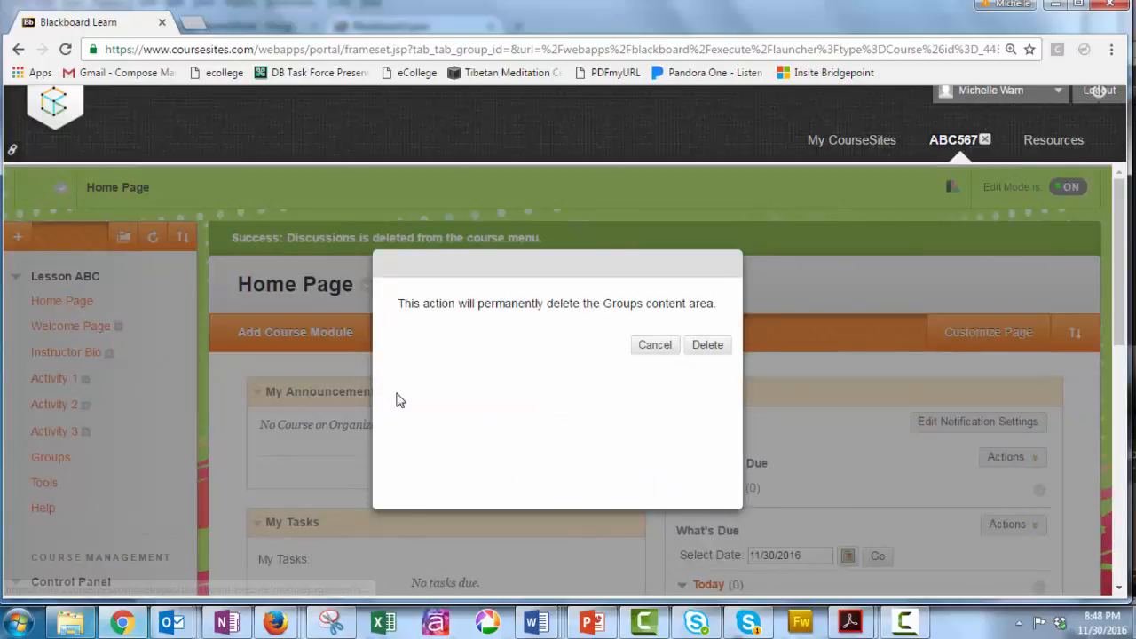
{"action": "left_click", "coordinate": [707, 346]}
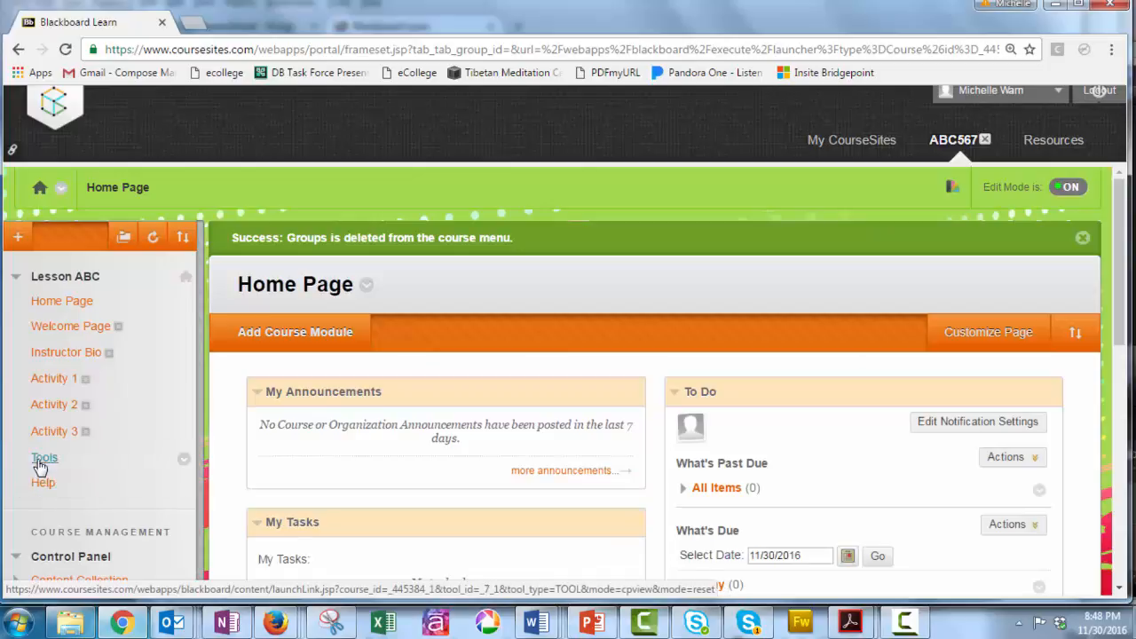
Step: Look over the course's Tools page and the Blackboard Help page for students, and return to the course
{"action": "left_click", "coordinate": [42, 459]}
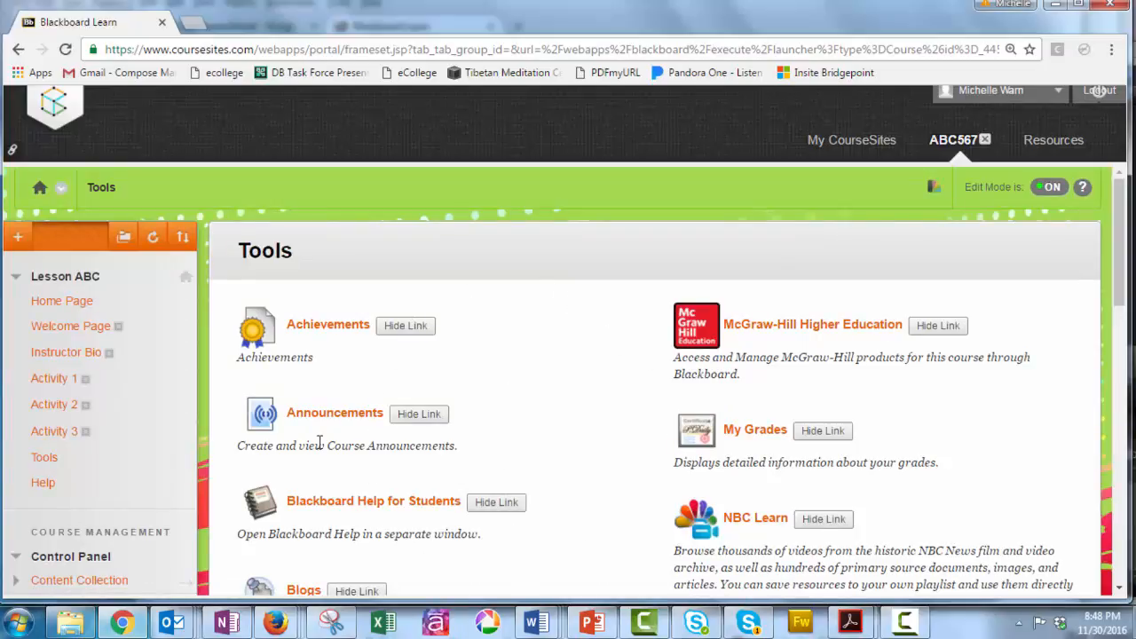
{"action": "left_click", "coordinate": [44, 484]}
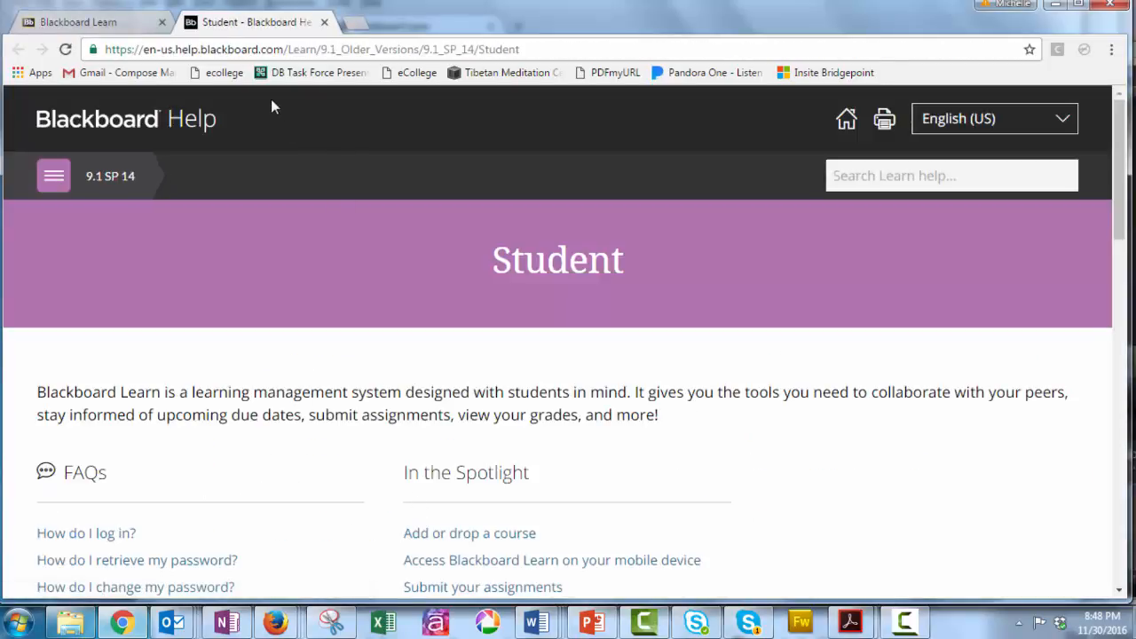
{"action": "left_click", "coordinate": [88, 21]}
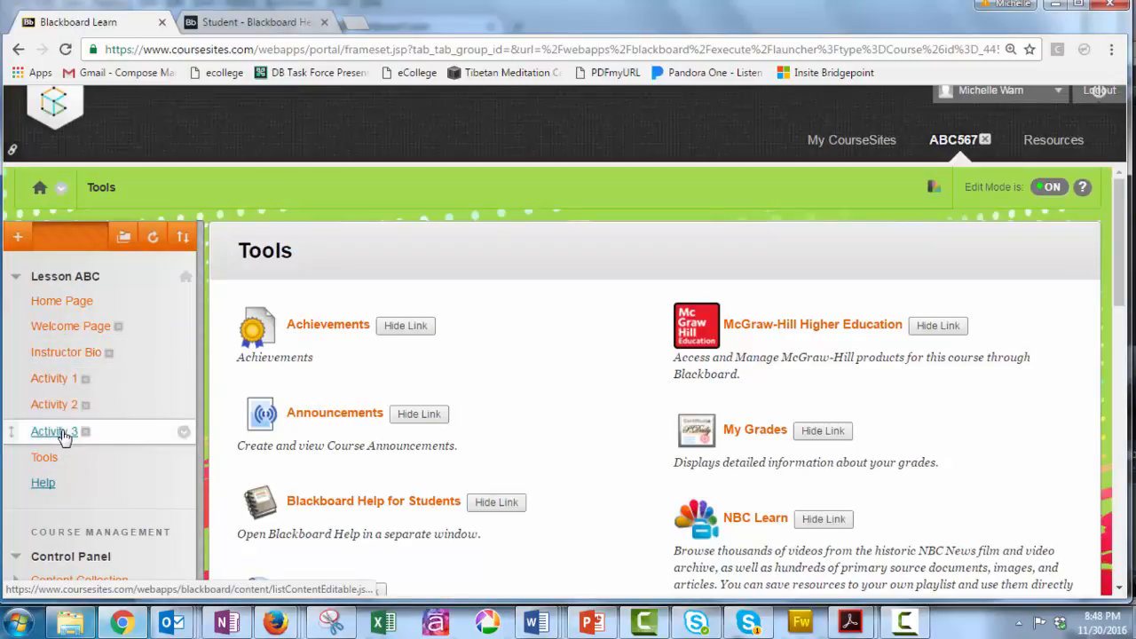
Step: Open the Instructor Bio content area and examine which kinds of content can be built there
{"action": "left_click", "coordinate": [83, 356]}
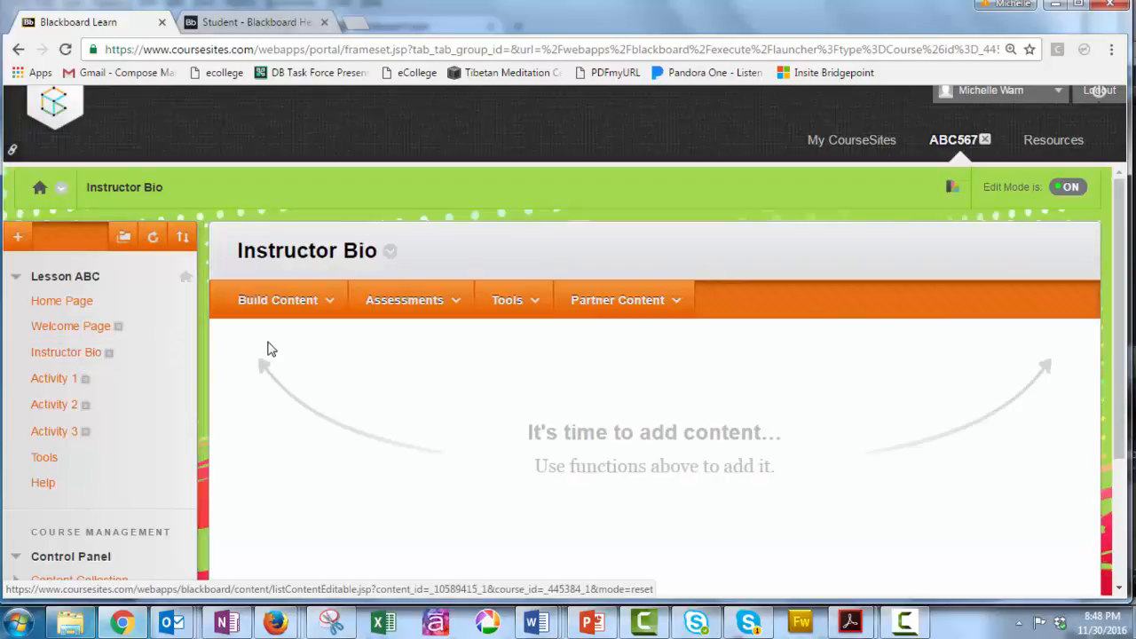
{"action": "left_click", "coordinate": [285, 304]}
{"action": "left_click", "coordinate": [693, 396]}
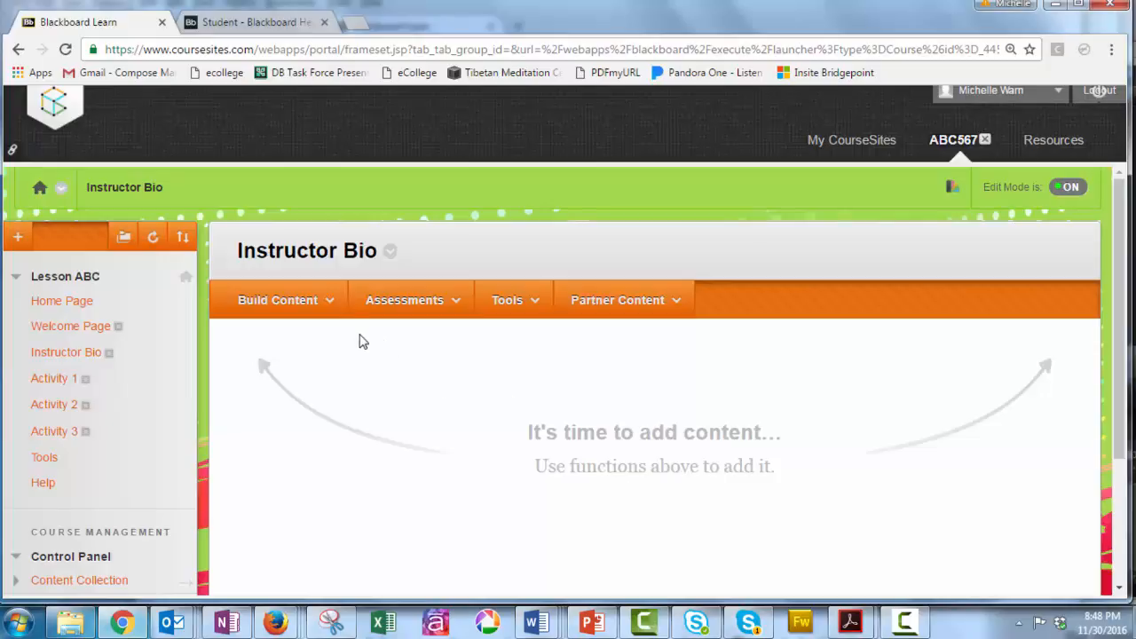
{"action": "left_click", "coordinate": [306, 307]}
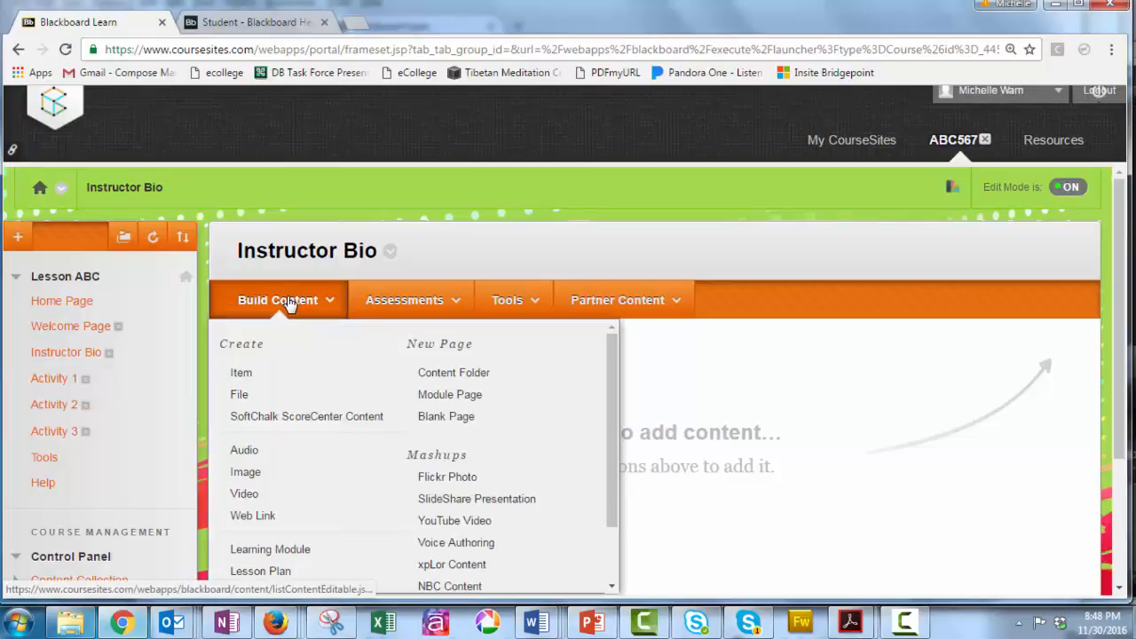
{"action": "left_click", "coordinate": [707, 461]}
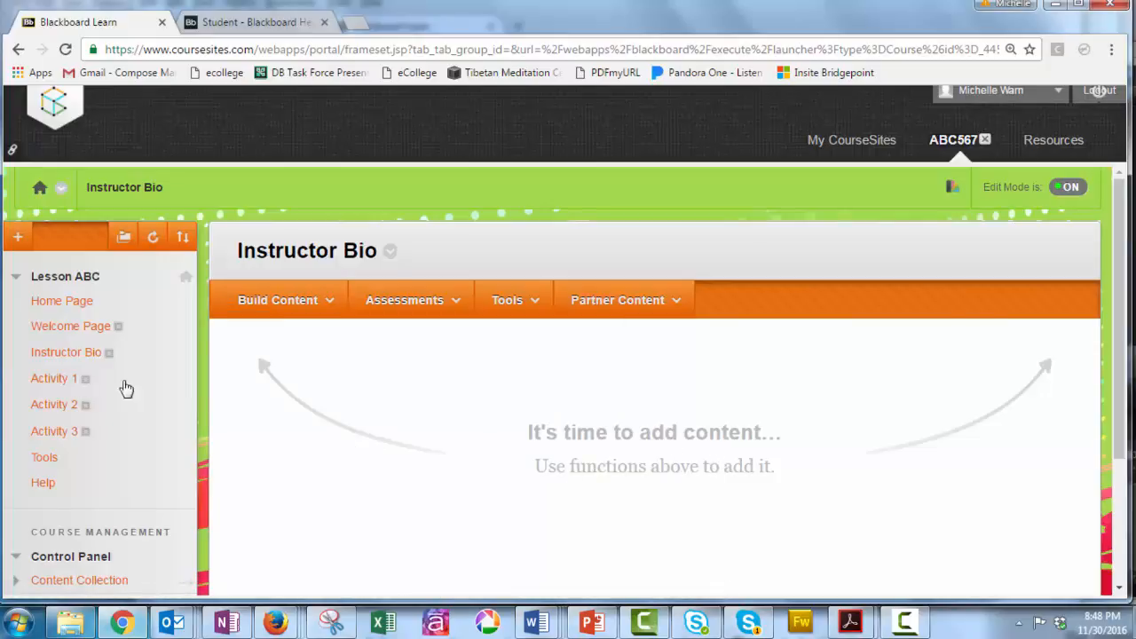
Step: Create an item in Instructor Bio named "Instructor Team Member 1" with the text "Here is the bio of team member 1."
{"action": "left_click", "coordinate": [61, 352]}
{"action": "left_click", "coordinate": [277, 306]}
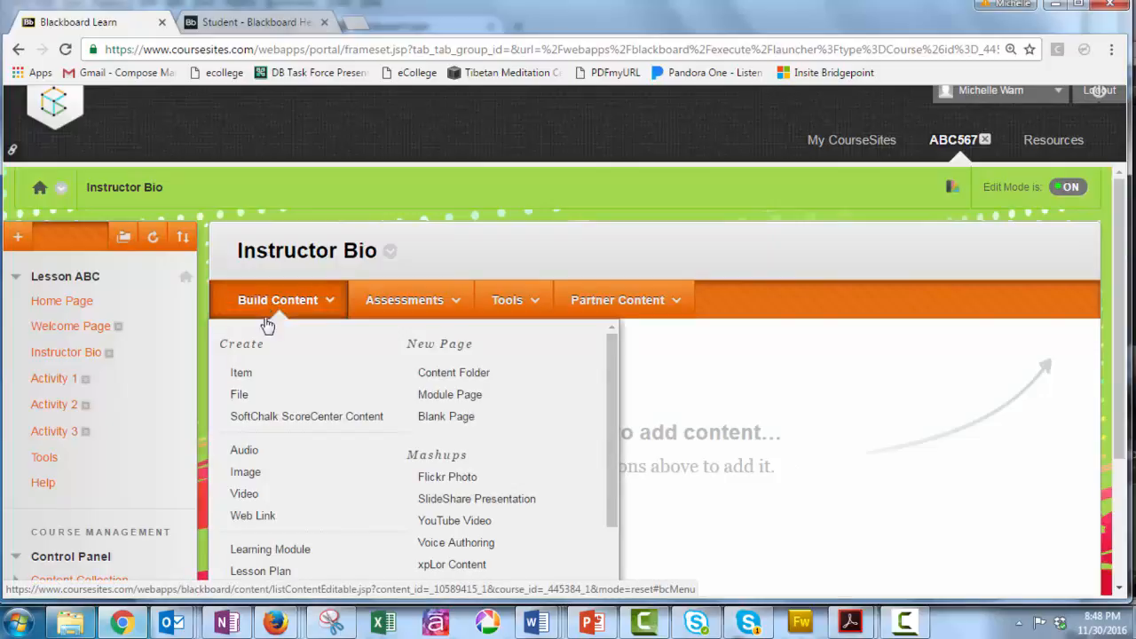
{"action": "left_click", "coordinate": [239, 379]}
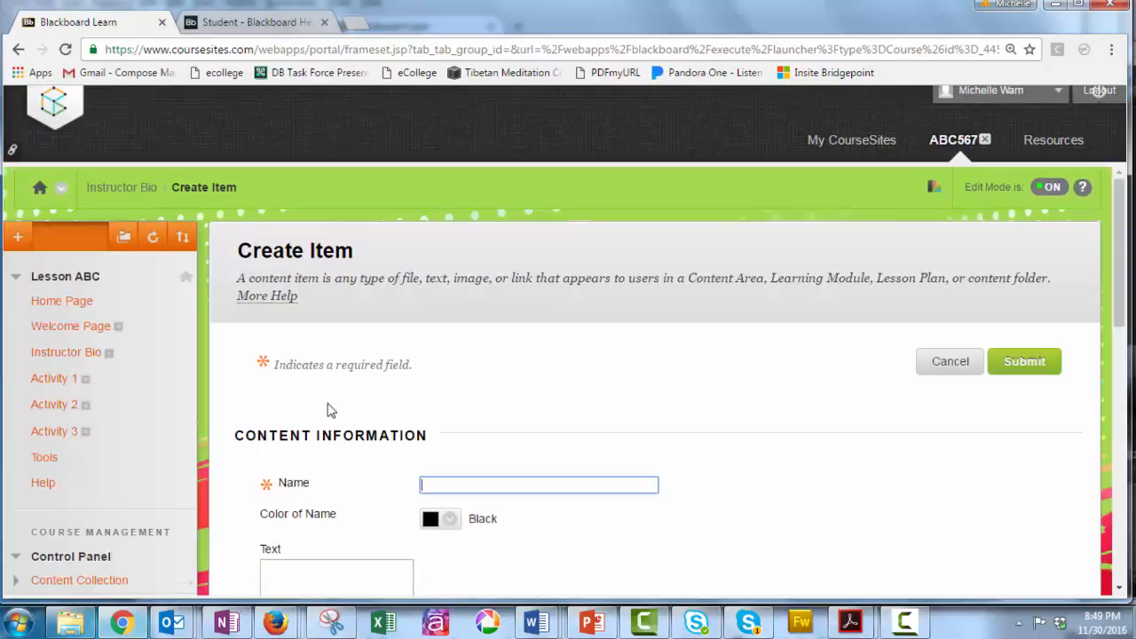
{"action": "left_click", "coordinate": [426, 480]}
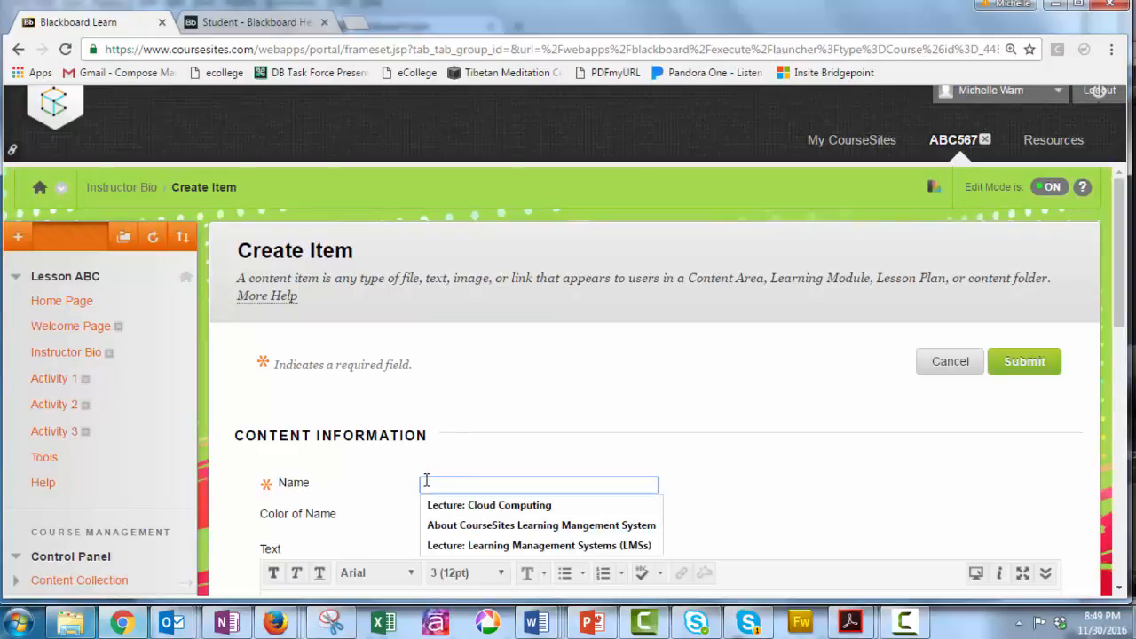
{"action": "type", "text": "Instructor Team Member 1"}
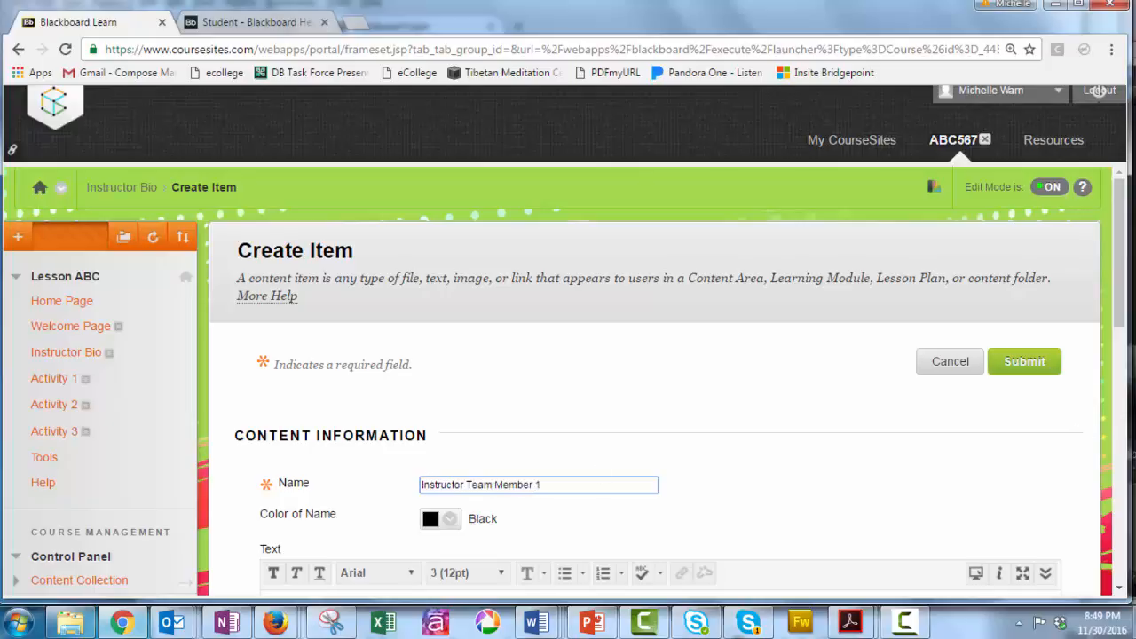
{"action": "scroll", "coordinate": [1123, 288], "scroll_direction": "down", "scroll_amount": 2}
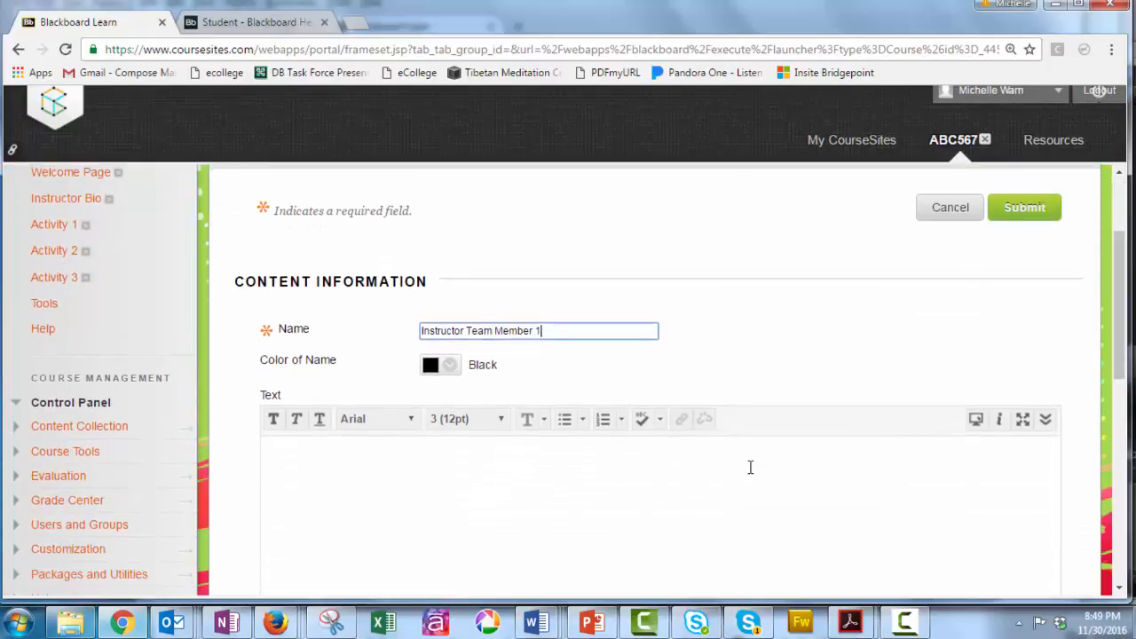
{"action": "left_click", "coordinate": [696, 485]}
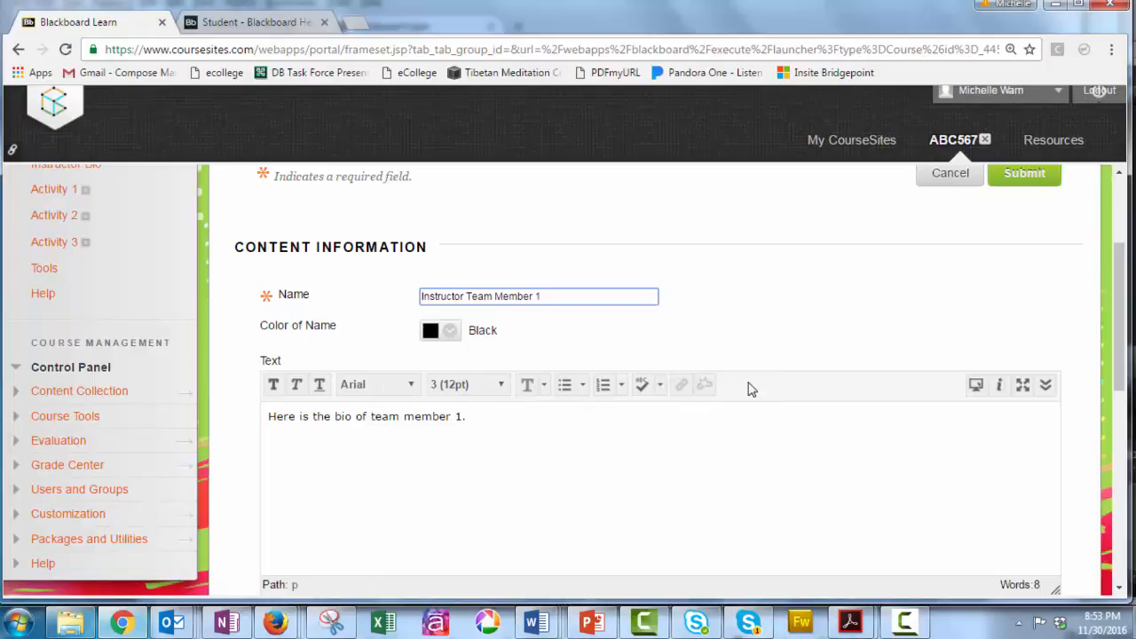
Step: Show the text editor's full set of formatting and insertion tools
{"action": "left_click", "coordinate": [1045, 386]}
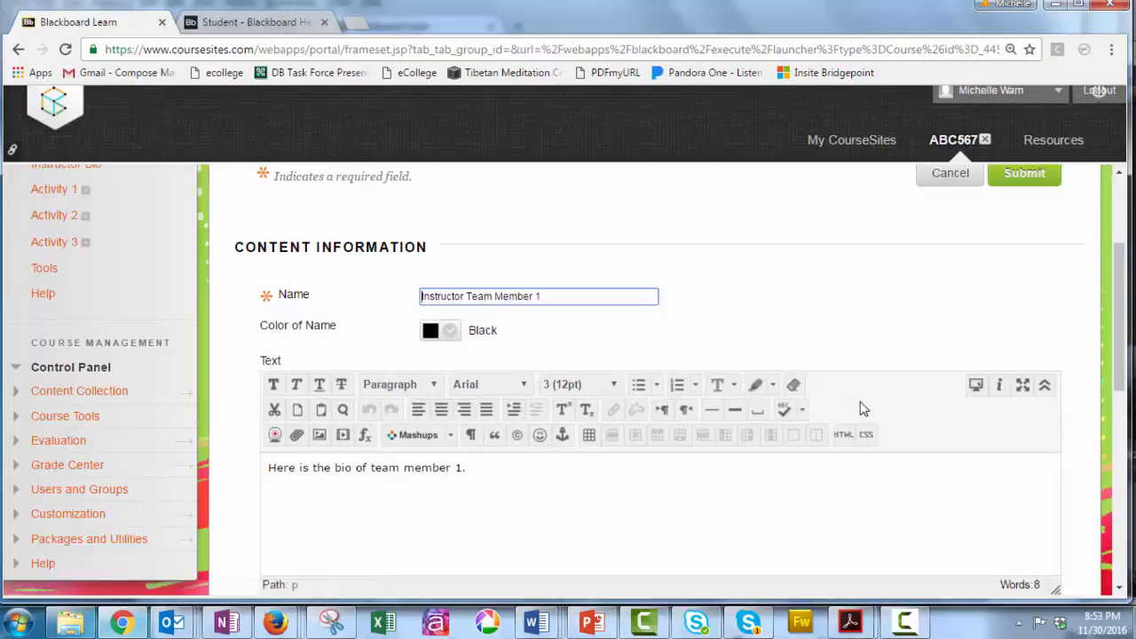
{"action": "left_click", "coordinate": [1046, 389]}
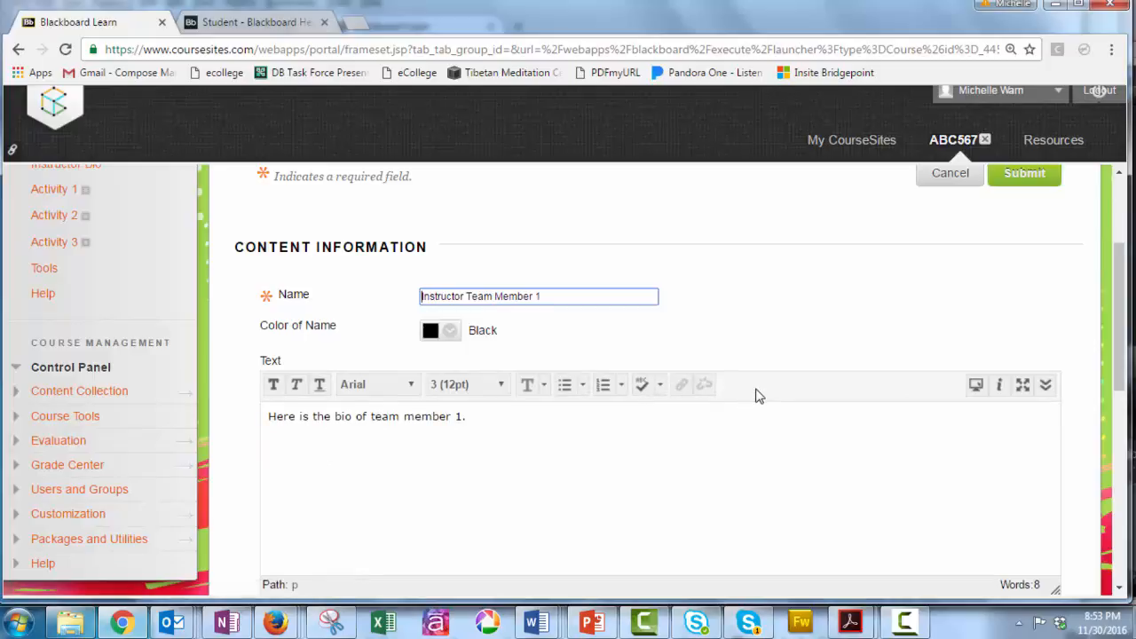
{"action": "left_click", "coordinate": [1046, 390]}
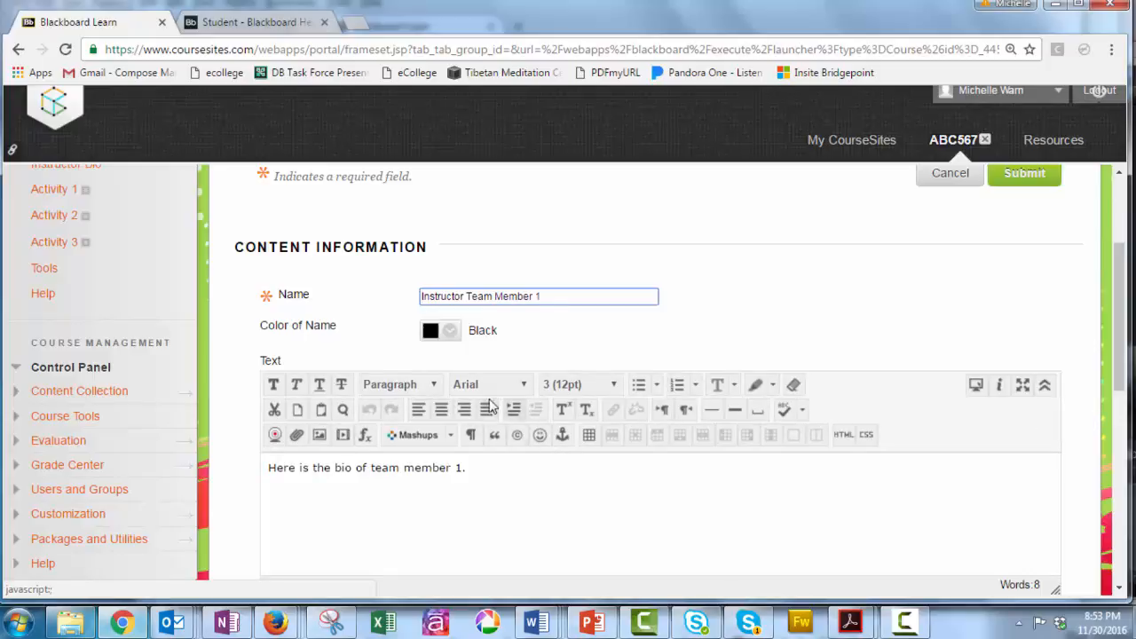
Step: Insert paperclip.JPG from the computer's Clipart folder before the bio sentence, without an image description
{"action": "left_click", "coordinate": [270, 472]}
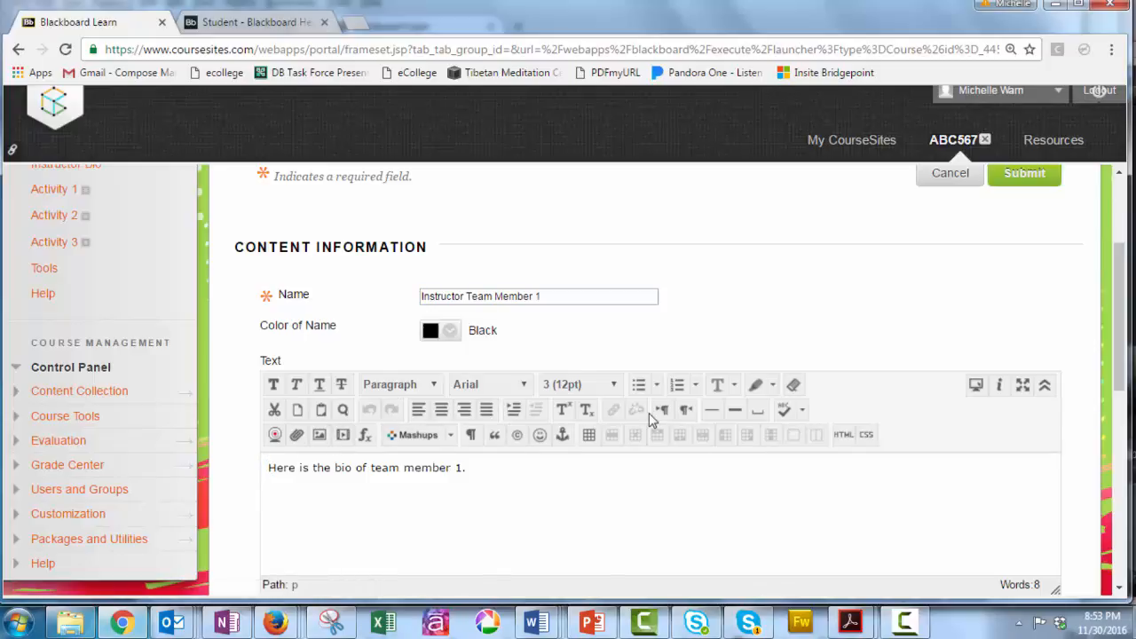
{"action": "left_click", "coordinate": [320, 435]}
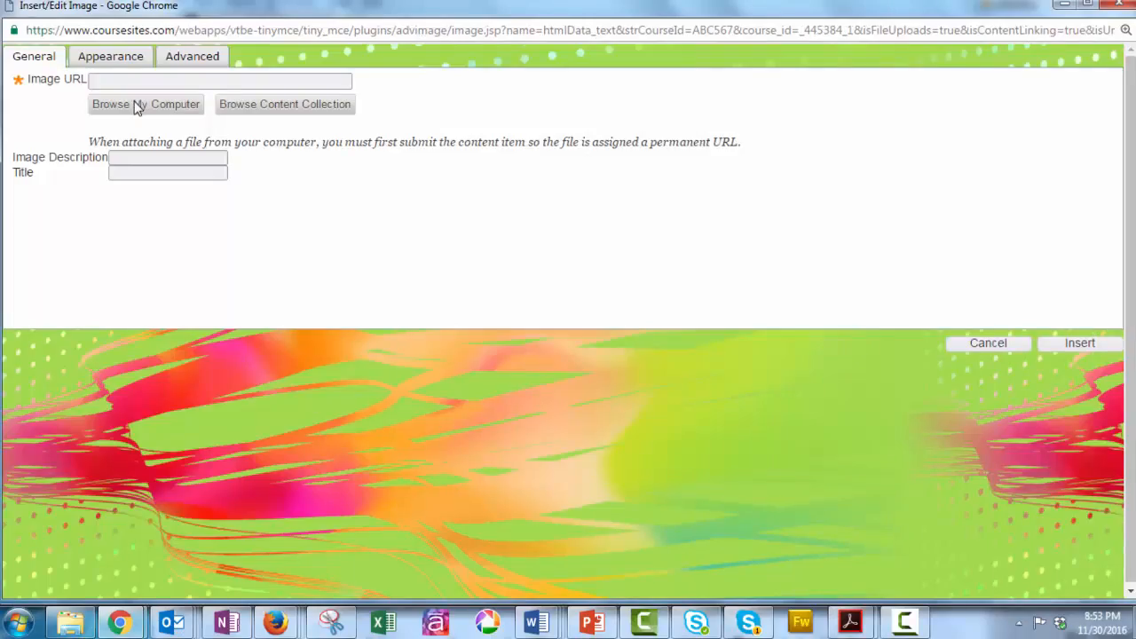
{"action": "left_click", "coordinate": [136, 104]}
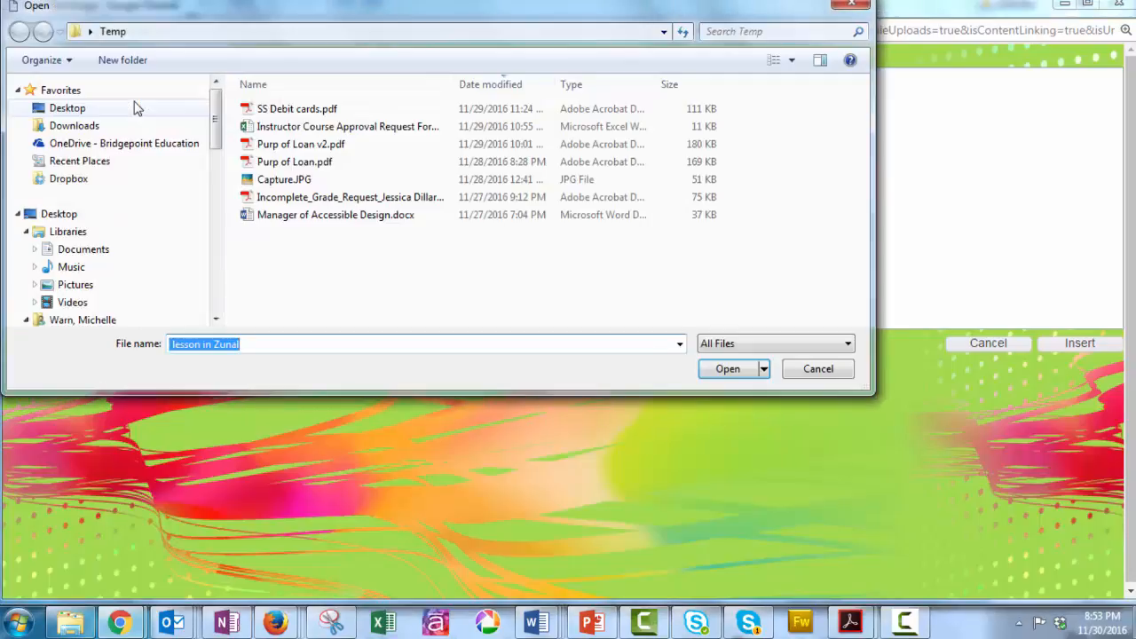
{"action": "left_click", "coordinate": [97, 162]}
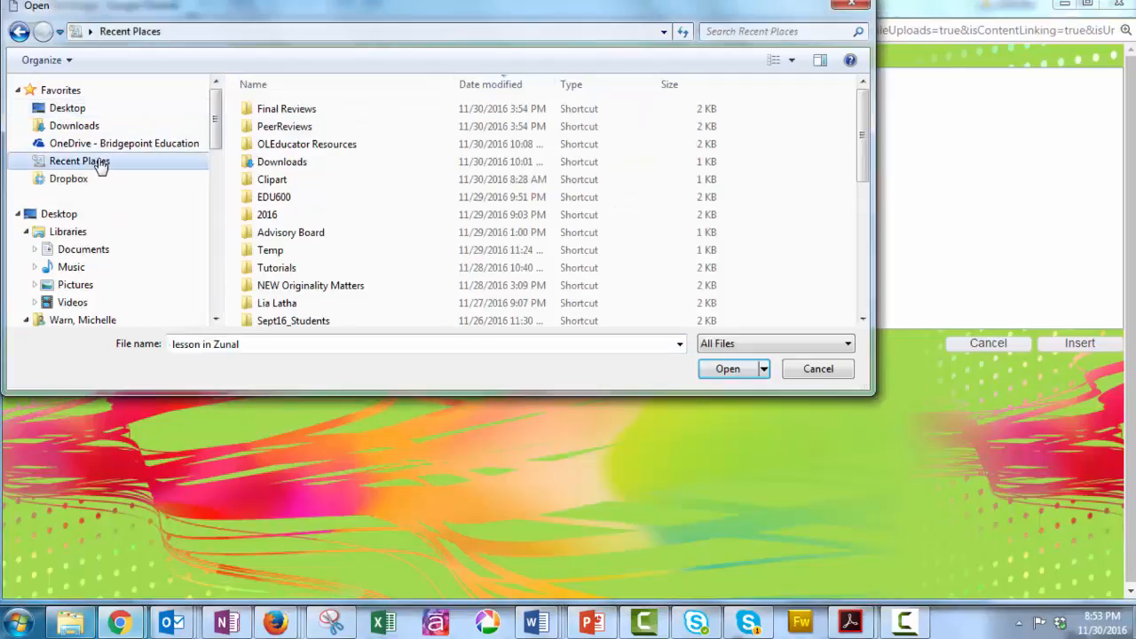
{"action": "double_click", "coordinate": [272, 180]}
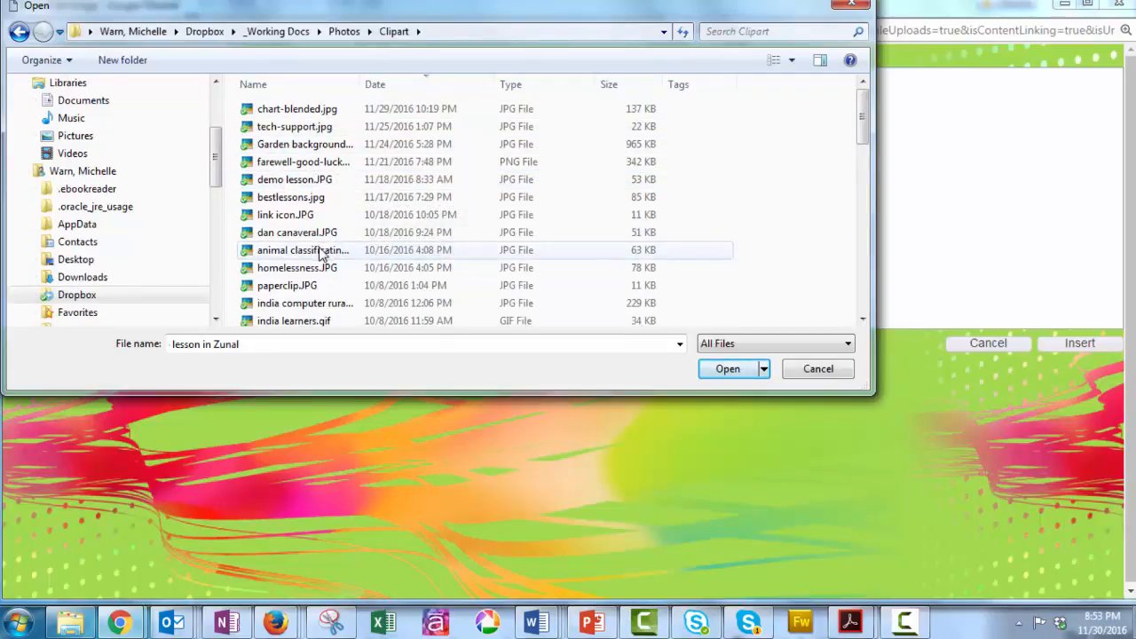
{"action": "double_click", "coordinate": [311, 290]}
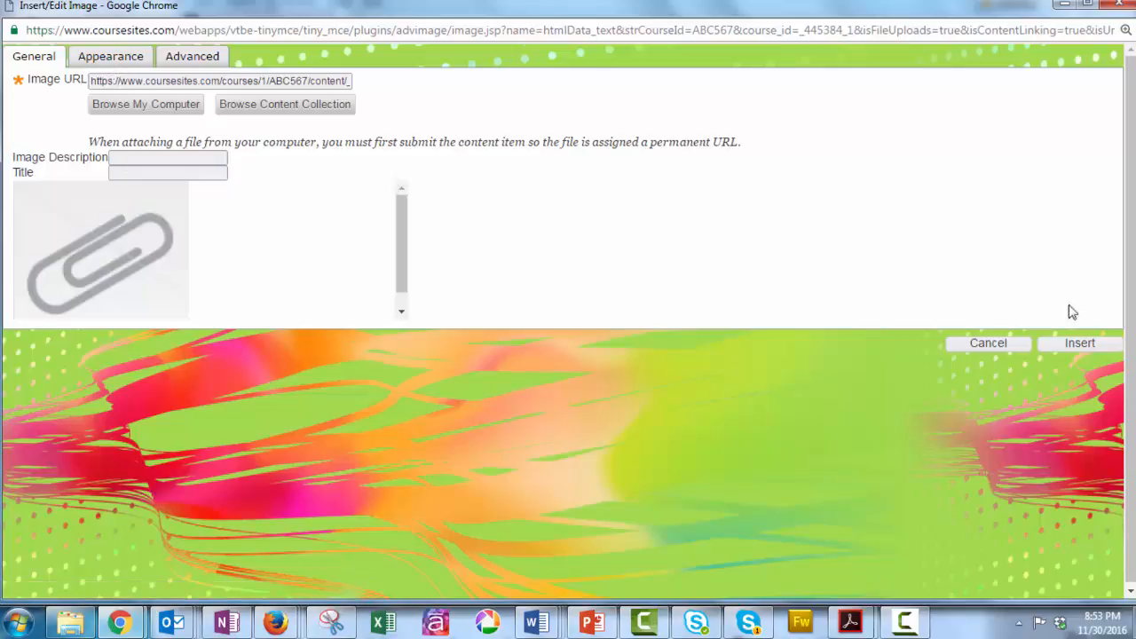
{"action": "left_click", "coordinate": [1078, 343]}
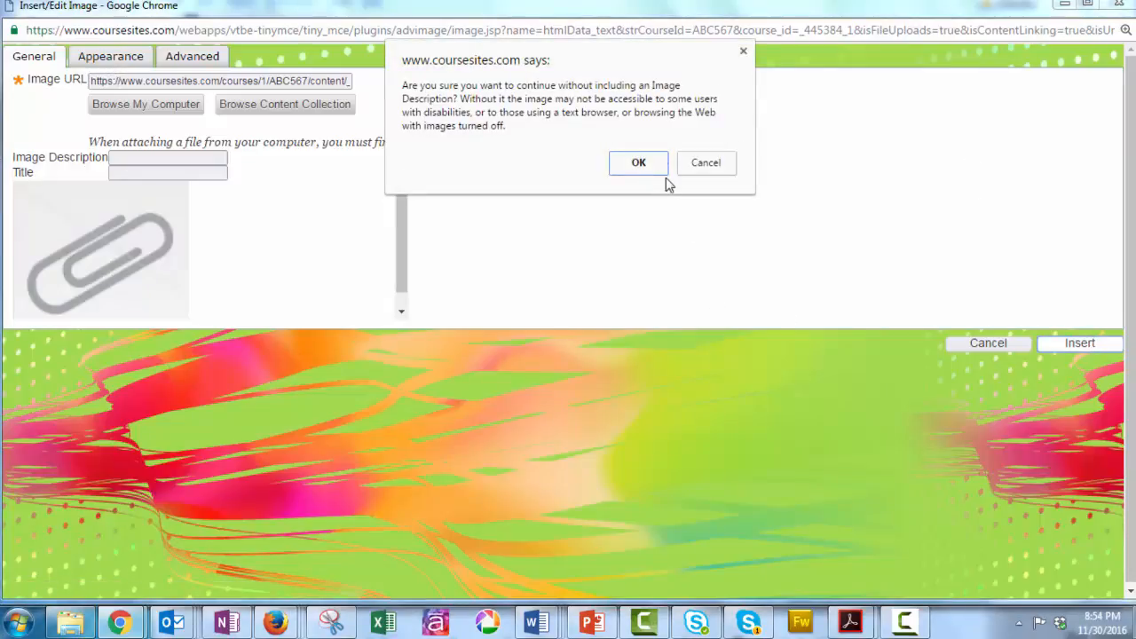
{"action": "left_click", "coordinate": [638, 163]}
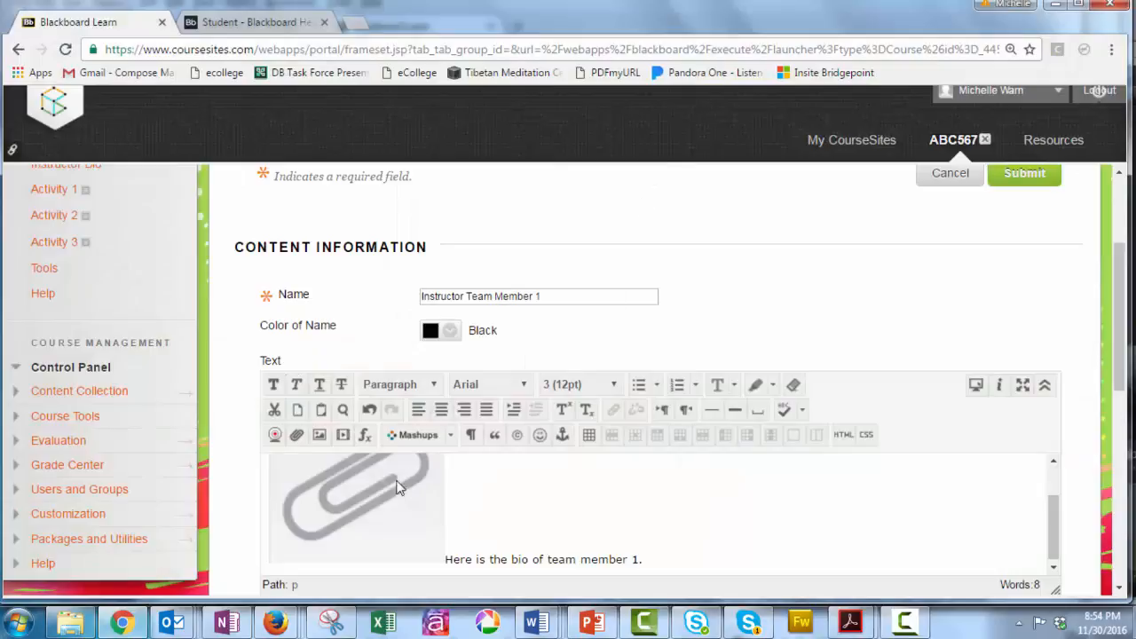
Step: Shrink the paperclip image proportionally to roughly 60 percent of its inserted size
{"action": "left_click", "coordinate": [373, 505]}
{"action": "left_click", "coordinate": [702, 505]}
{"action": "scroll", "coordinate": [481, 441], "scroll_direction": "down", "scroll_amount": 3}
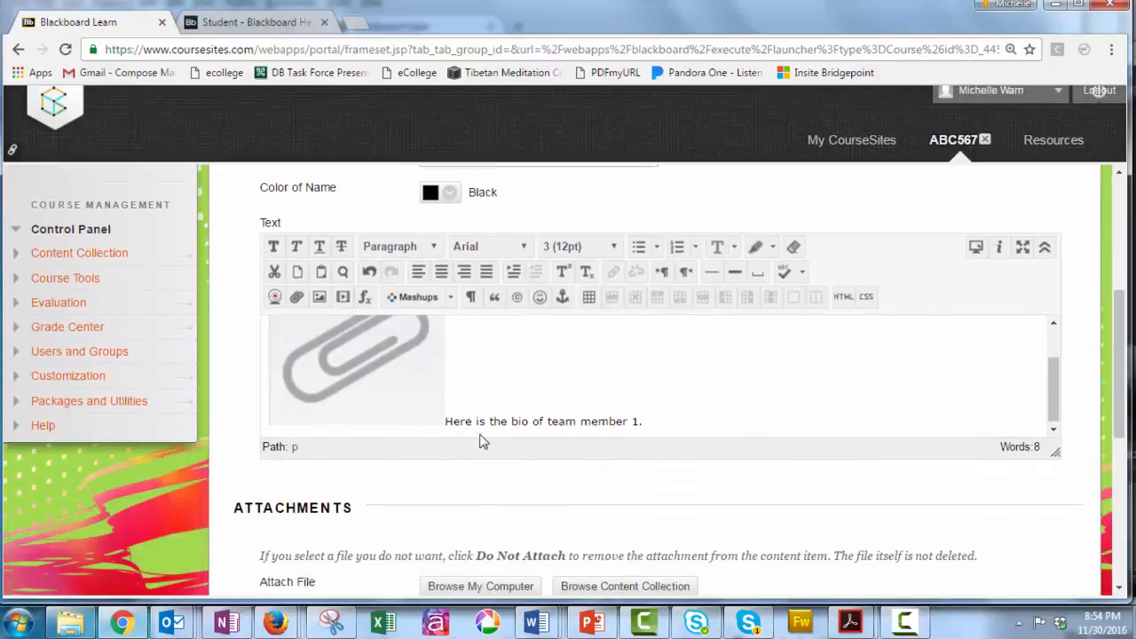
{"action": "left_click", "coordinate": [415, 399]}
{"action": "left_click_drag", "start_coordinate": [445, 424], "coordinate": [363, 367]}
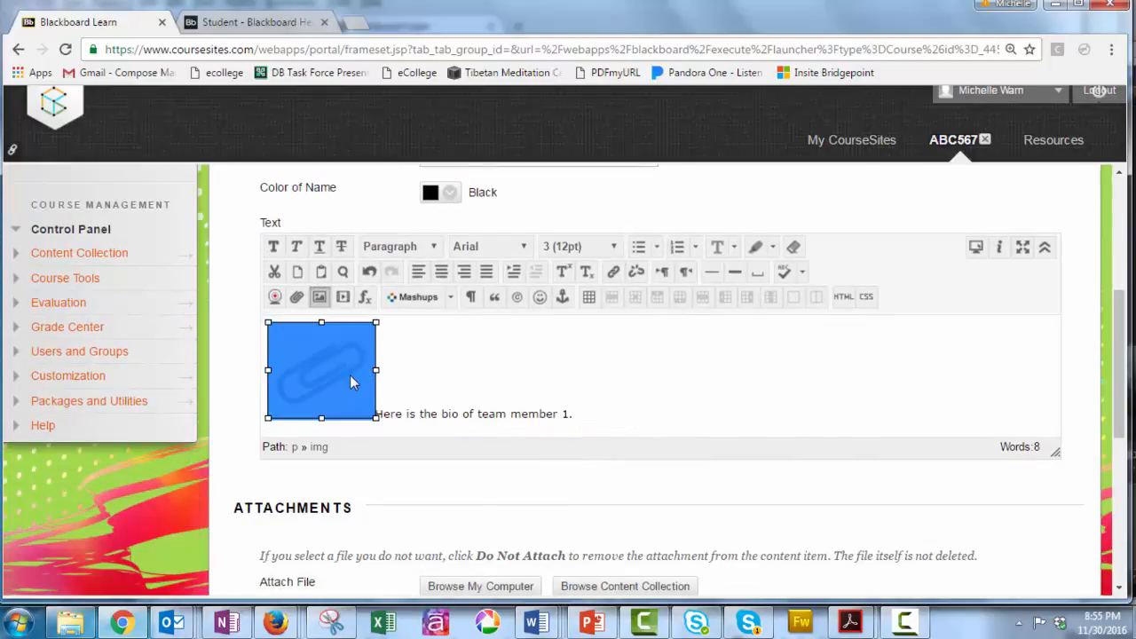
{"action": "left_click", "coordinate": [434, 406]}
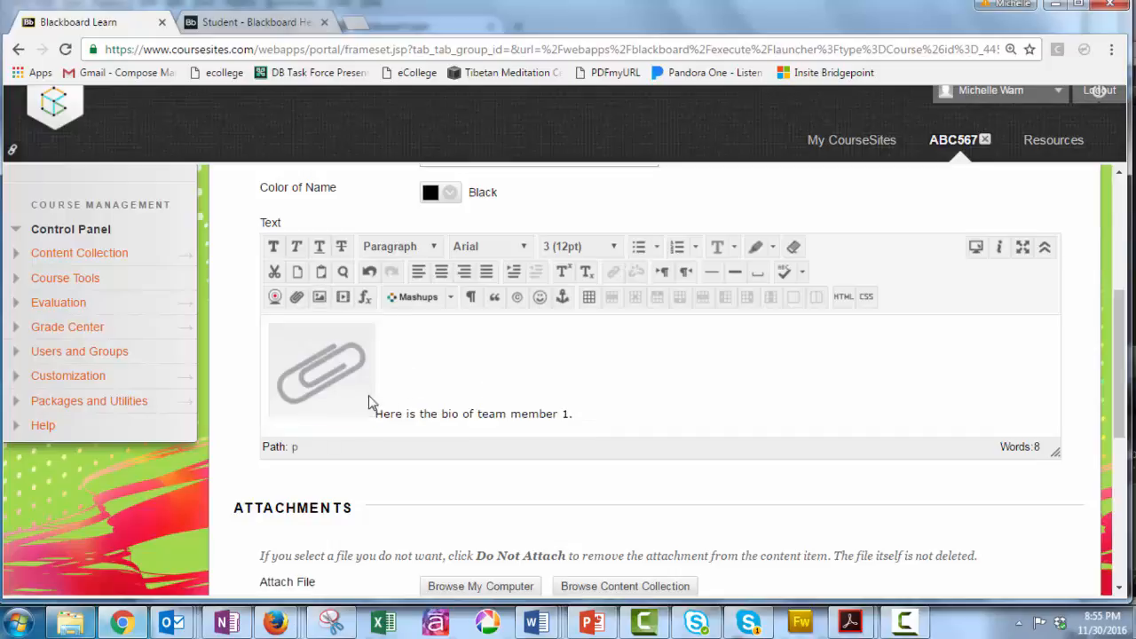
Step: Try adding three blank lines after the bio sentence and remove them again
{"action": "left_click", "coordinate": [359, 410]}
{"action": "left_click", "coordinate": [424, 410]}
{"action": "left_click", "coordinate": [376, 417]}
{"action": "left_click", "coordinate": [575, 415]}
{"action": "key", "text": "Return"}
{"action": "key", "text": "Return"}
{"action": "key", "text": "Return"}
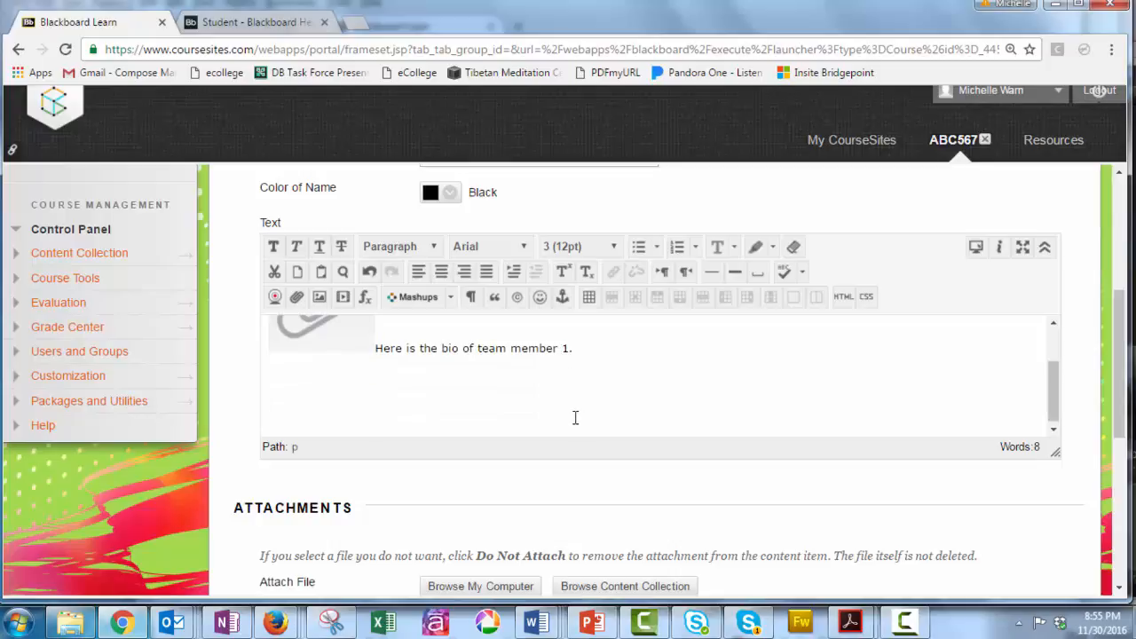
{"action": "key", "text": "BackSpace"}
{"action": "key", "text": "BackSpace"}
{"action": "key", "text": "BackSpace"}
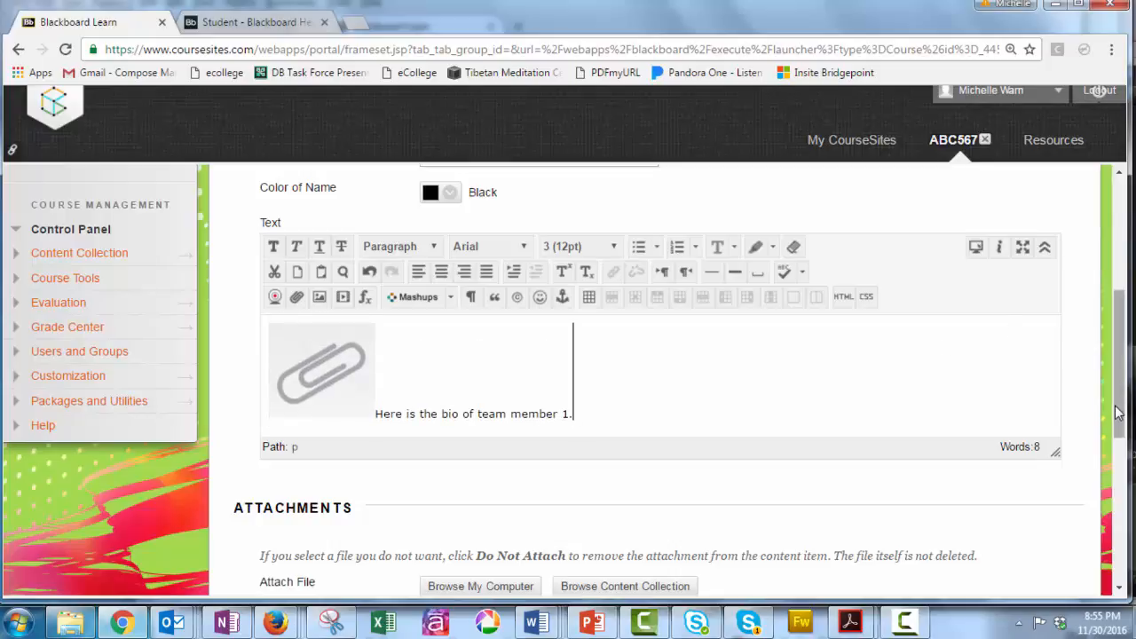
Step: Submit the Instructor Team Member 1 item to the Instructor Bio area
{"action": "scroll", "coordinate": [1120, 396], "scroll_direction": "up", "scroll_amount": 4}
{"action": "left_click", "coordinate": [1025, 364]}
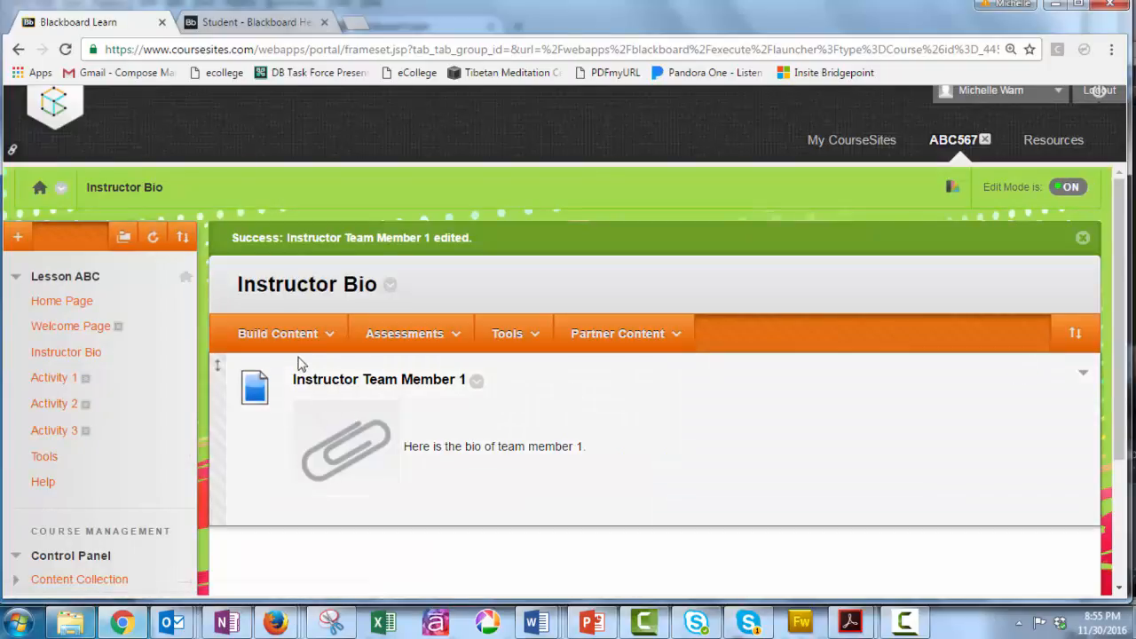
Step: Start a new content item in the Instructor Bio area and name it Instructor Team Member 2
{"action": "left_click", "coordinate": [282, 334]}
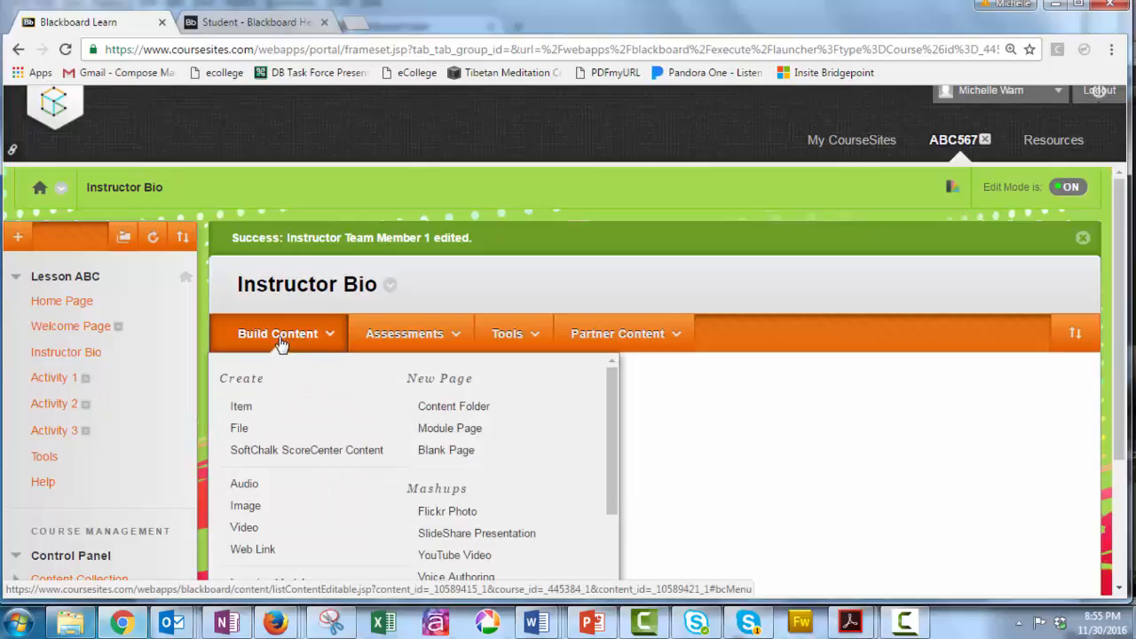
{"action": "left_click", "coordinate": [241, 407]}
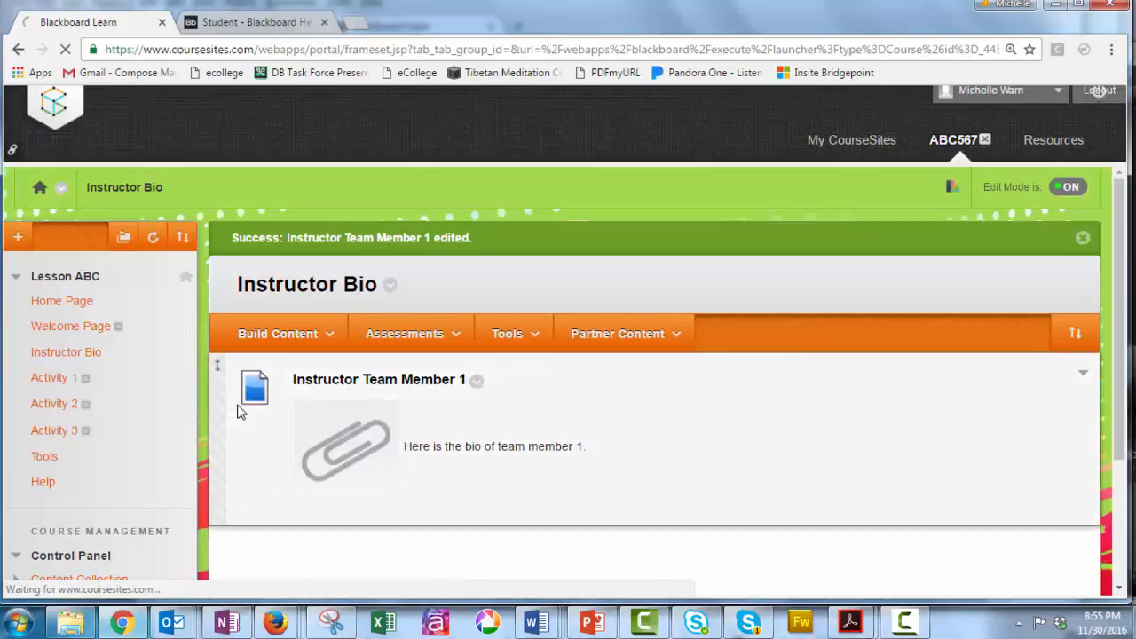
{"action": "left_click", "coordinate": [434, 482]}
{"action": "left_click", "coordinate": [433, 482]}
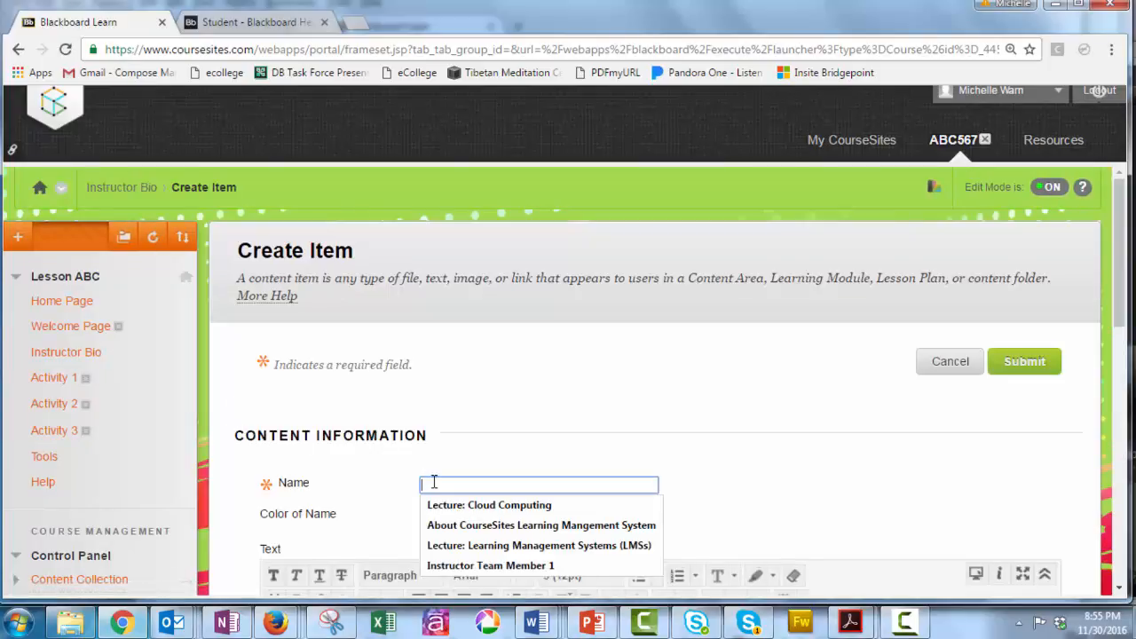
{"action": "type", "text": "Instru"}
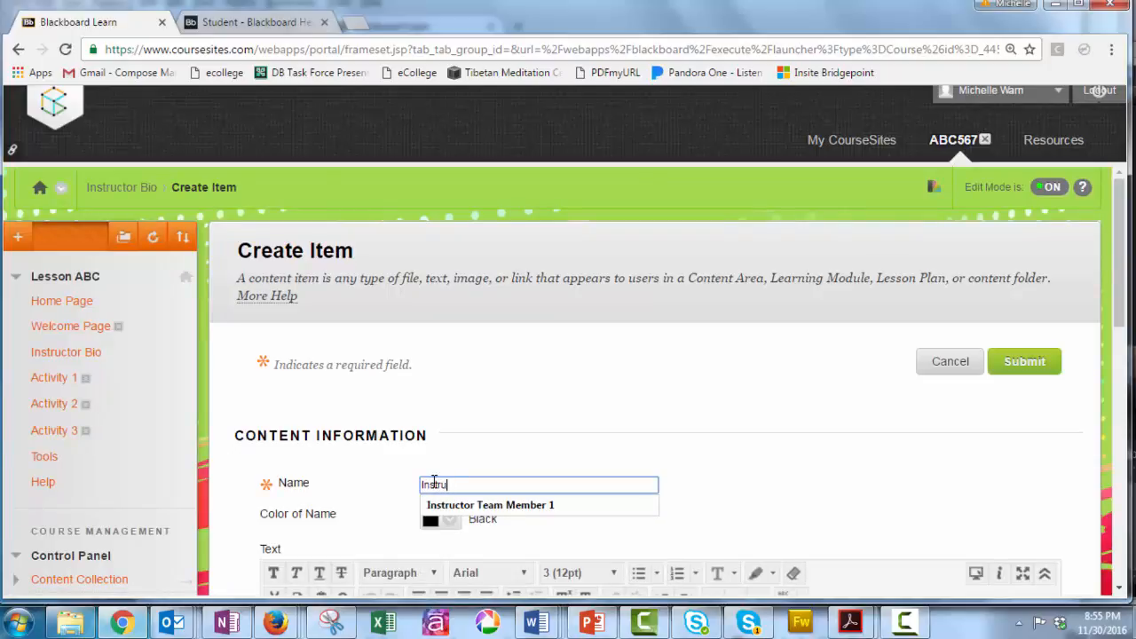
{"action": "type", "text": "cgtor"}
{"action": "key", "text": "BackSpace"}
{"action": "key", "text": "BackSpace"}
{"action": "key", "text": "BackSpace"}
{"action": "left_click", "coordinate": [494, 505]}
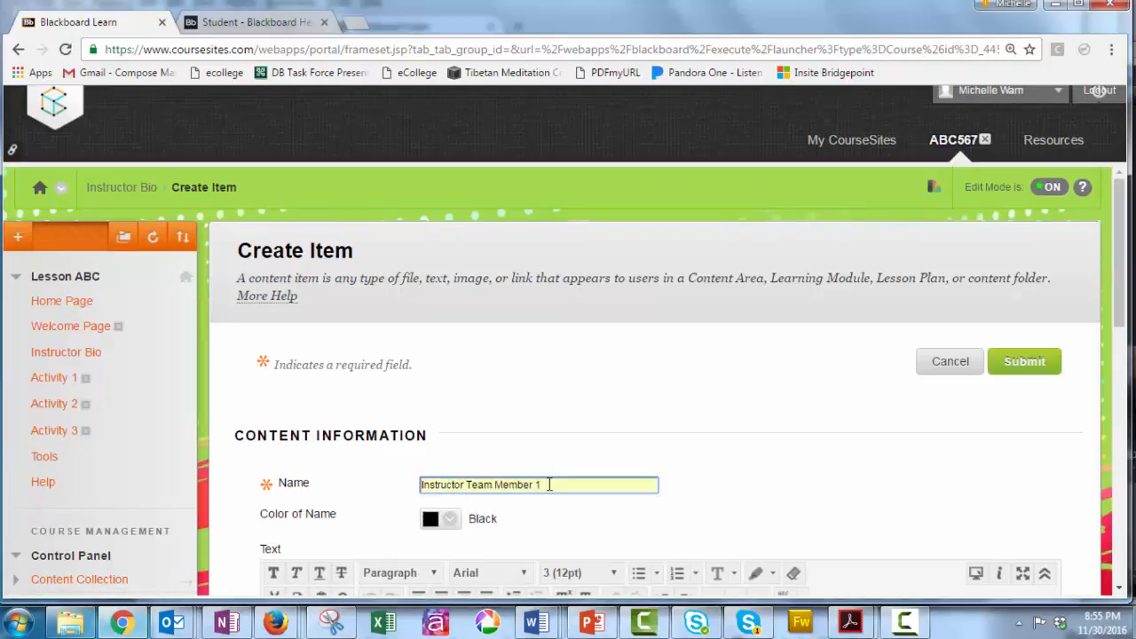
{"action": "key", "text": "BackSpace"}
{"action": "type", "text": "2"}
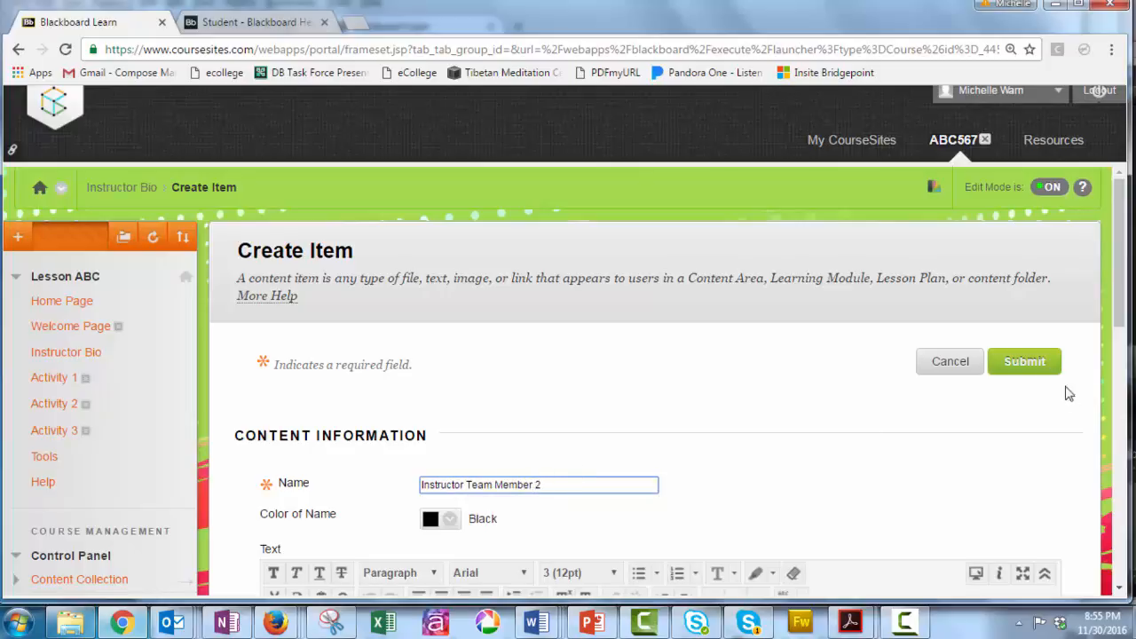
Step: Enter the placeholder bio text "kjkjlkjl k;lk ;ll" for Instructor Team Member 2 and submit the item
{"action": "left_click_drag", "start_coordinate": [1118, 318], "coordinate": [1118, 399]}
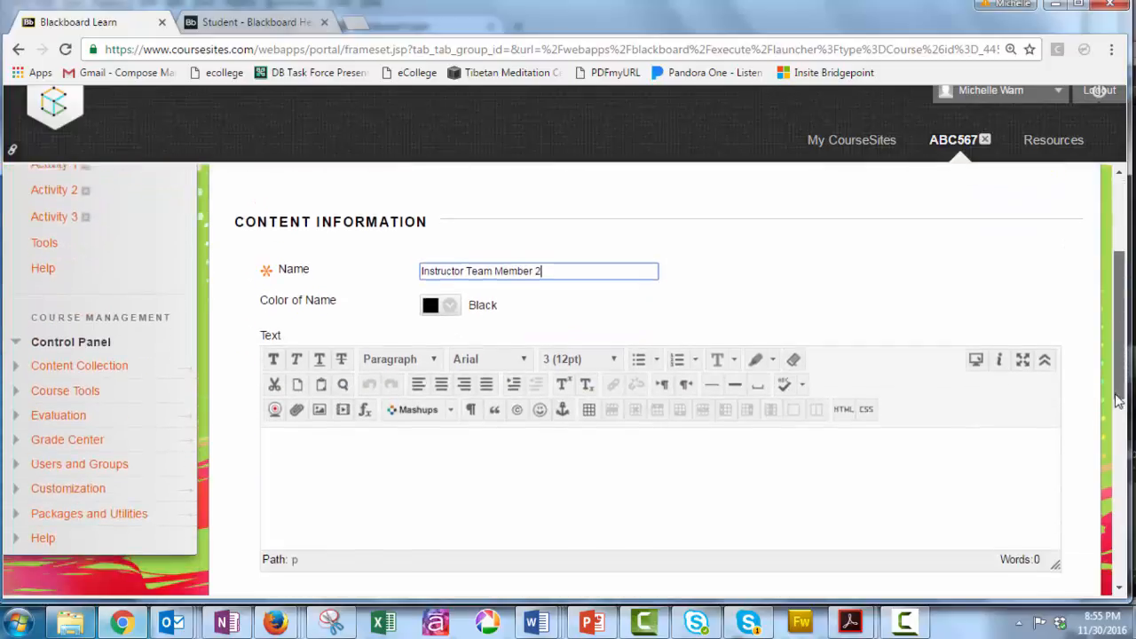
{"action": "left_click", "coordinate": [841, 432]}
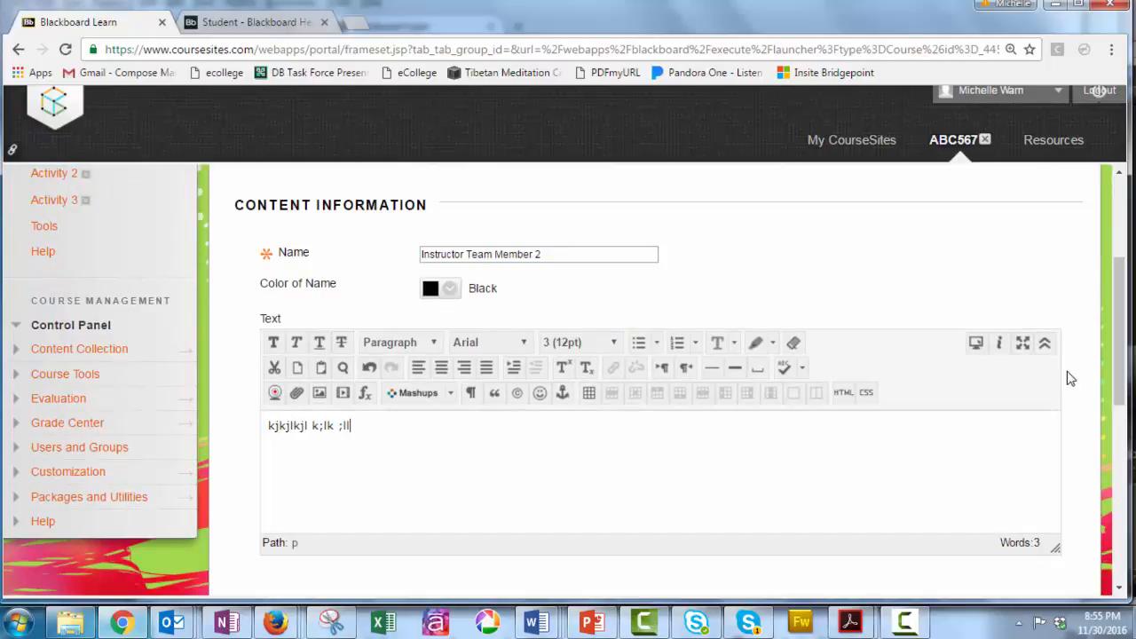
{"action": "scroll", "coordinate": [1126, 454], "scroll_direction": "down", "scroll_amount": 1}
{"action": "scroll", "coordinate": [1127, 455], "scroll_direction": "down", "scroll_amount": 3}
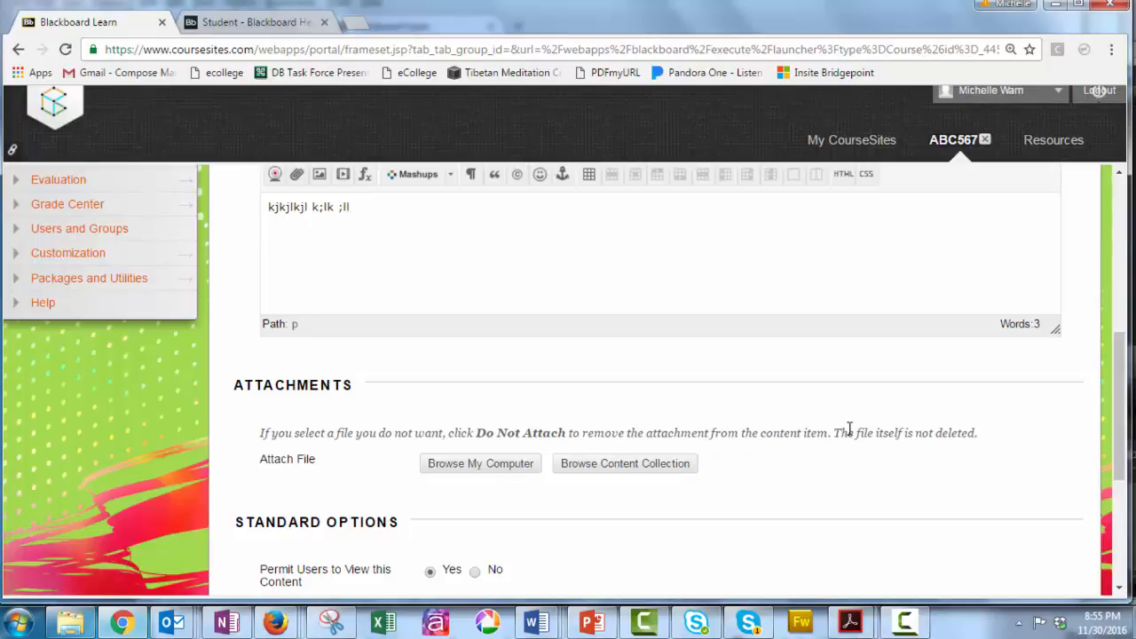
{"action": "scroll", "coordinate": [1115, 456], "scroll_direction": "up", "scroll_amount": 4}
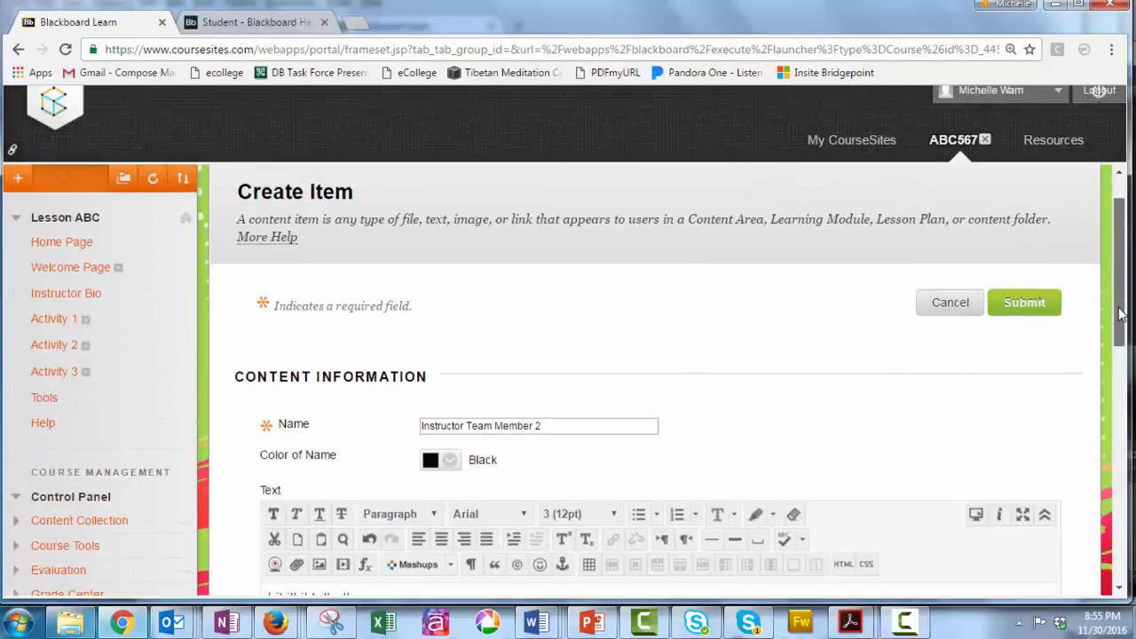
{"action": "left_click", "coordinate": [1018, 368]}
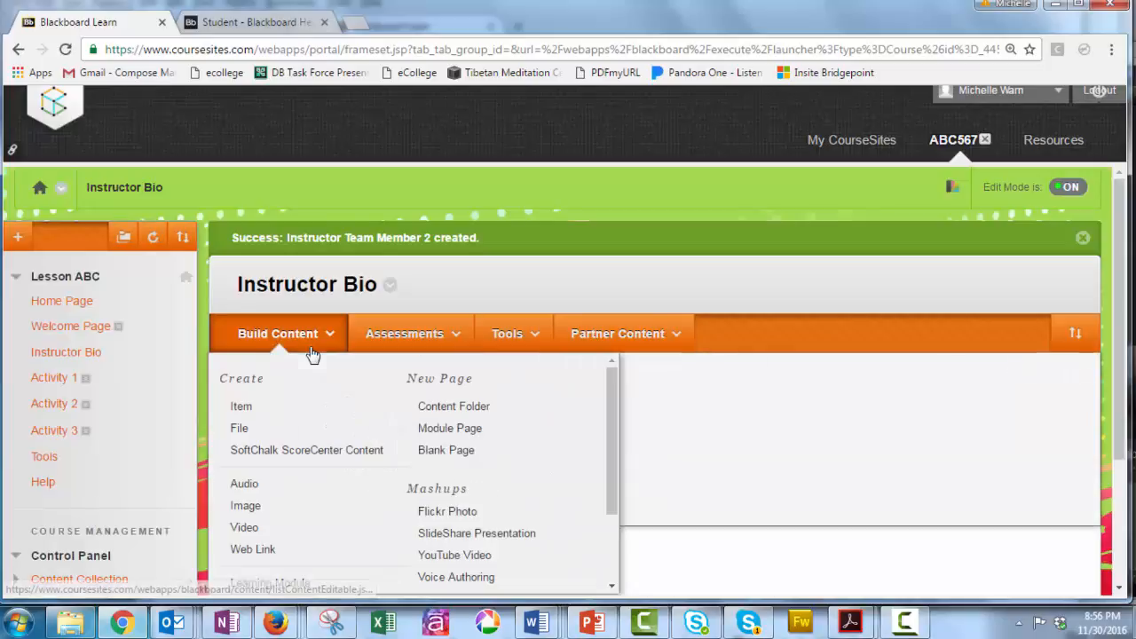
Step: Reload the Instructor Bio area and review the two team member items
{"action": "left_click", "coordinate": [71, 352]}
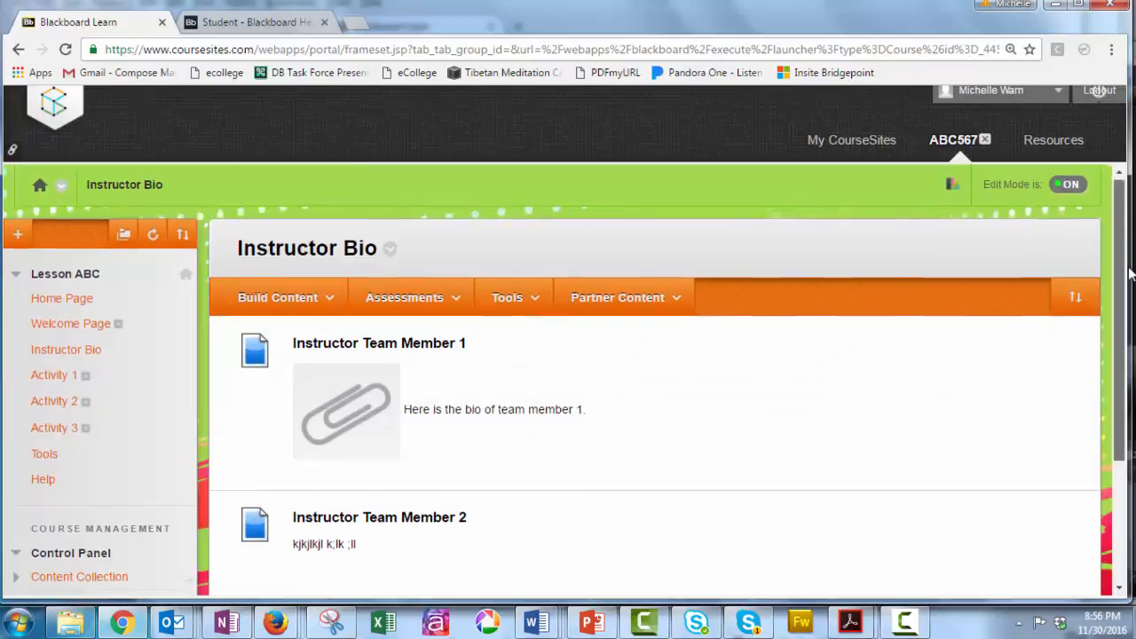
{"action": "scroll", "coordinate": [907, 458], "scroll_direction": "down", "scroll_amount": 2}
{"action": "scroll", "coordinate": [656, 381], "scroll_direction": "down", "scroll_amount": 1}
{"action": "scroll", "coordinate": [657, 381], "scroll_direction": "up", "scroll_amount": 3}
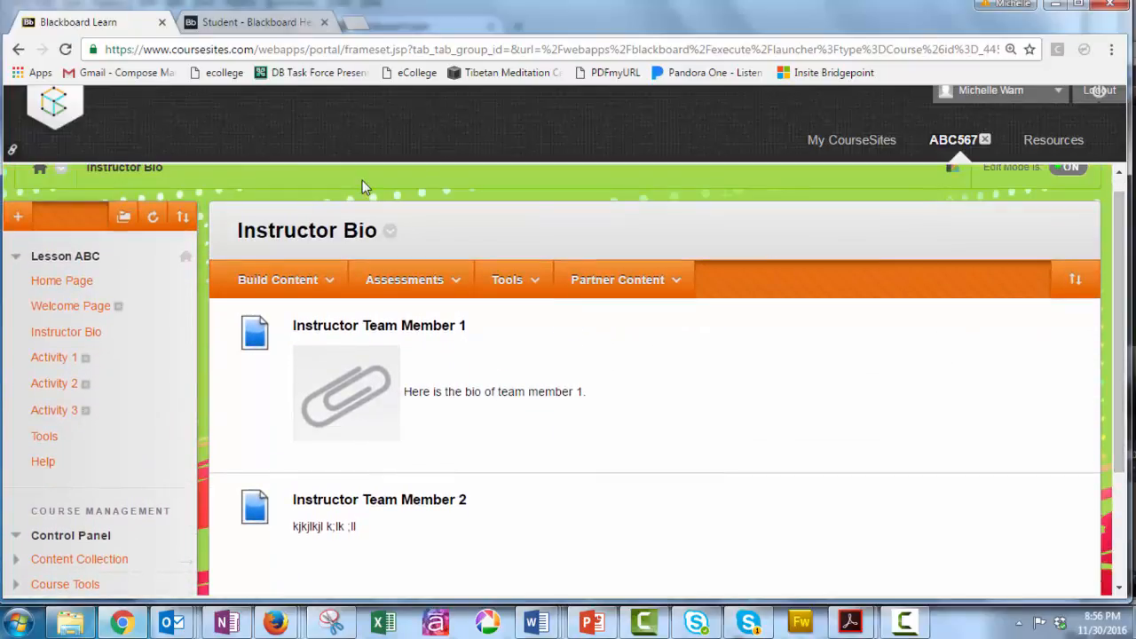
Step: Start a new content item in the Welcome Page area and name it "About this course"
{"action": "left_click", "coordinate": [87, 309]}
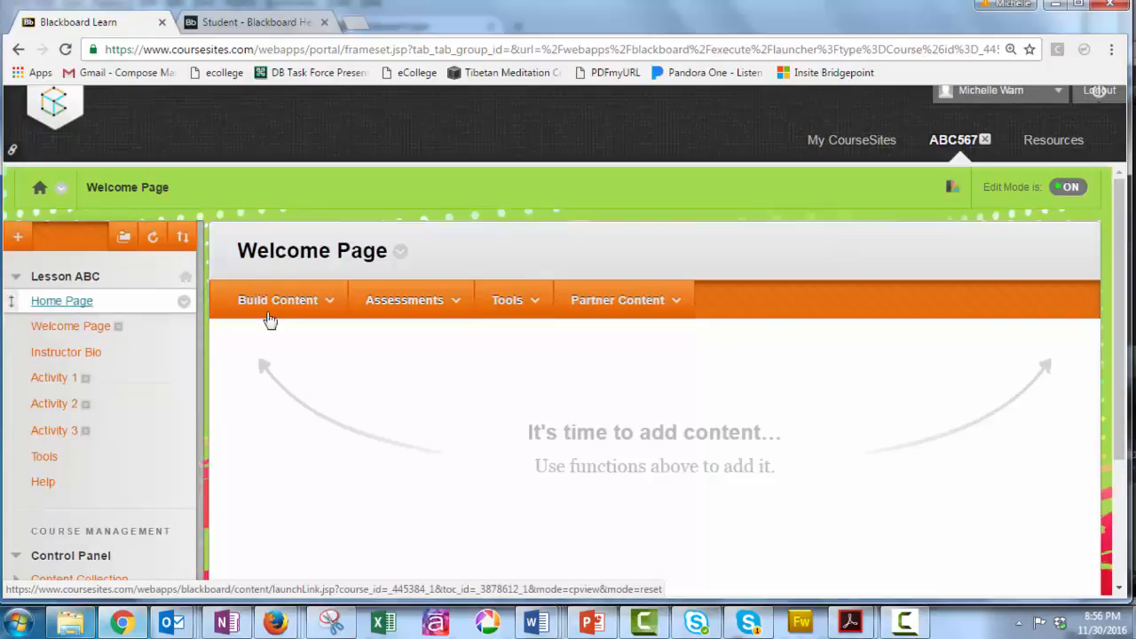
{"action": "left_click", "coordinate": [273, 302]}
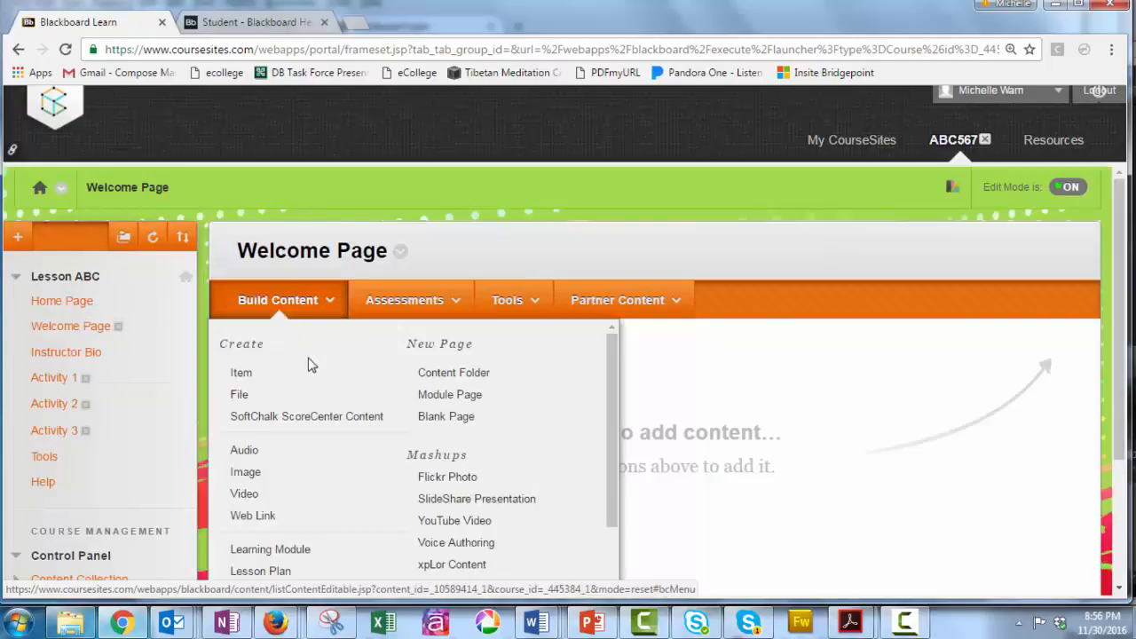
{"action": "left_click", "coordinate": [241, 373]}
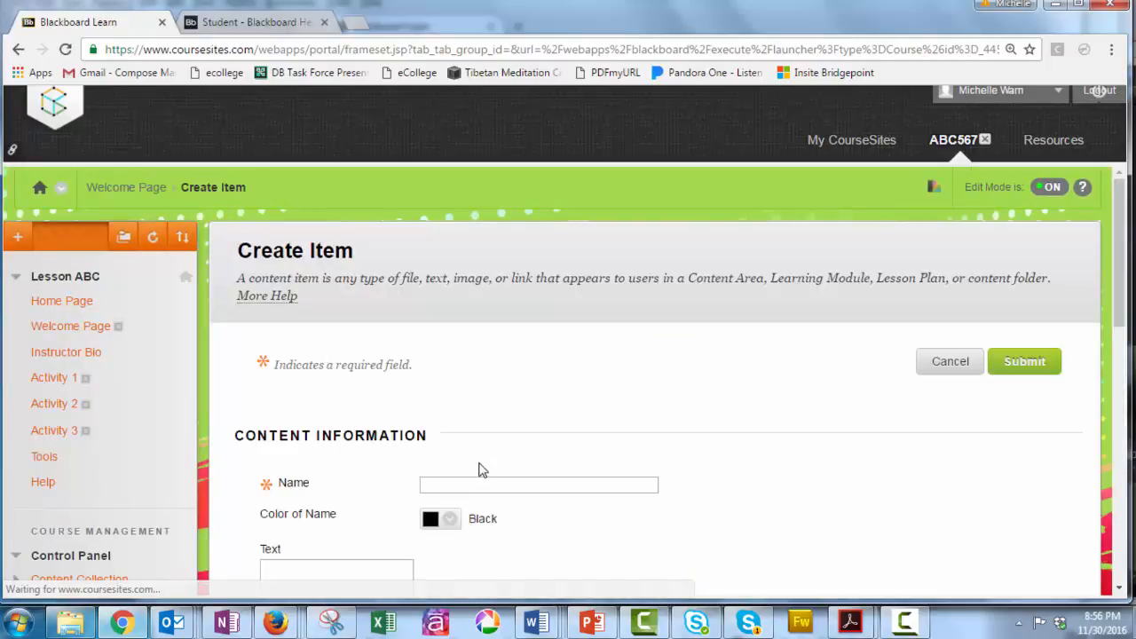
{"action": "left_click", "coordinate": [482, 484]}
{"action": "type", "text": "Abo"}
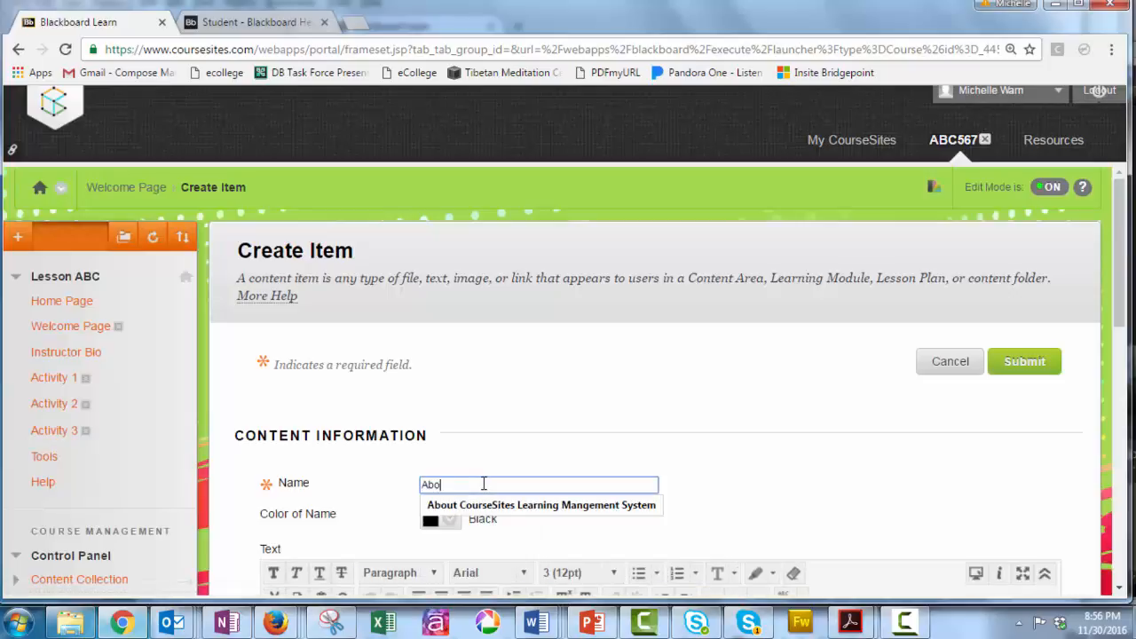
{"action": "type", "text": "ur"}
{"action": "type", "text": " thi"}
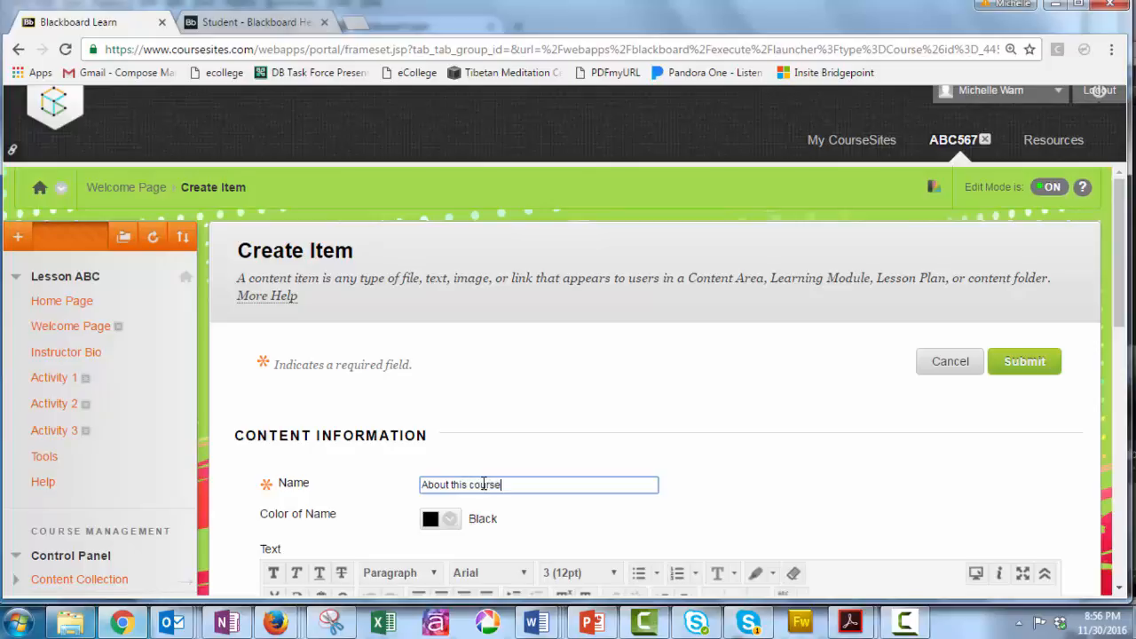
Step: Enter "course description here" as the text of the About this course item and submit it
{"action": "scroll", "coordinate": [887, 487], "scroll_direction": "down", "scroll_amount": 3}
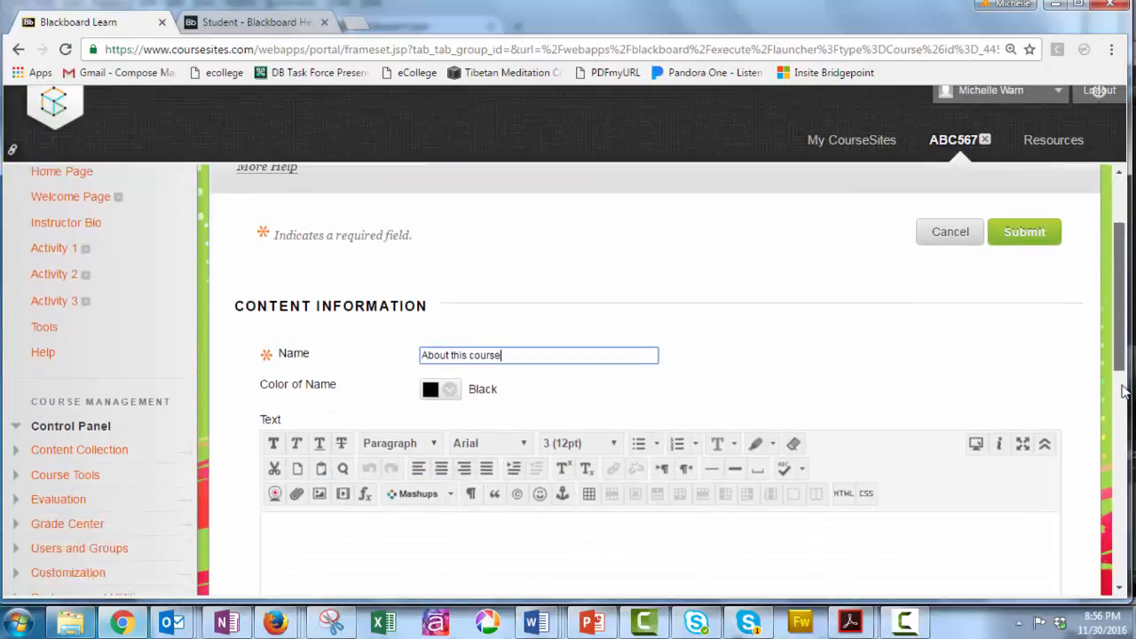
{"action": "left_click", "coordinate": [877, 472]}
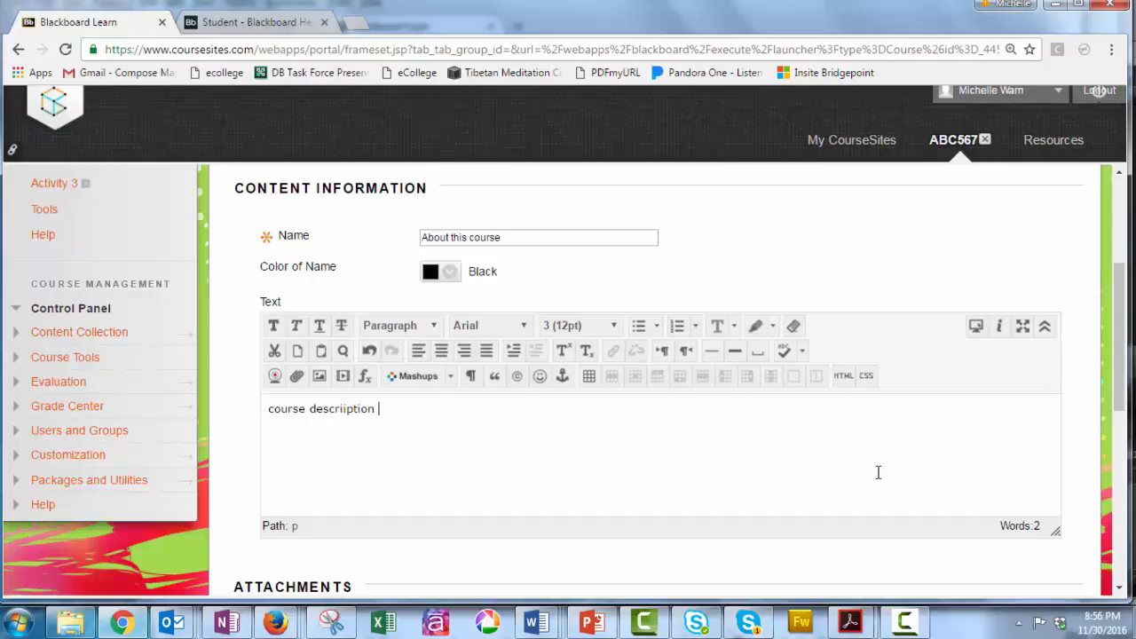
{"action": "left_click", "coordinate": [349, 410]}
{"action": "key", "text": "BackSpace"}
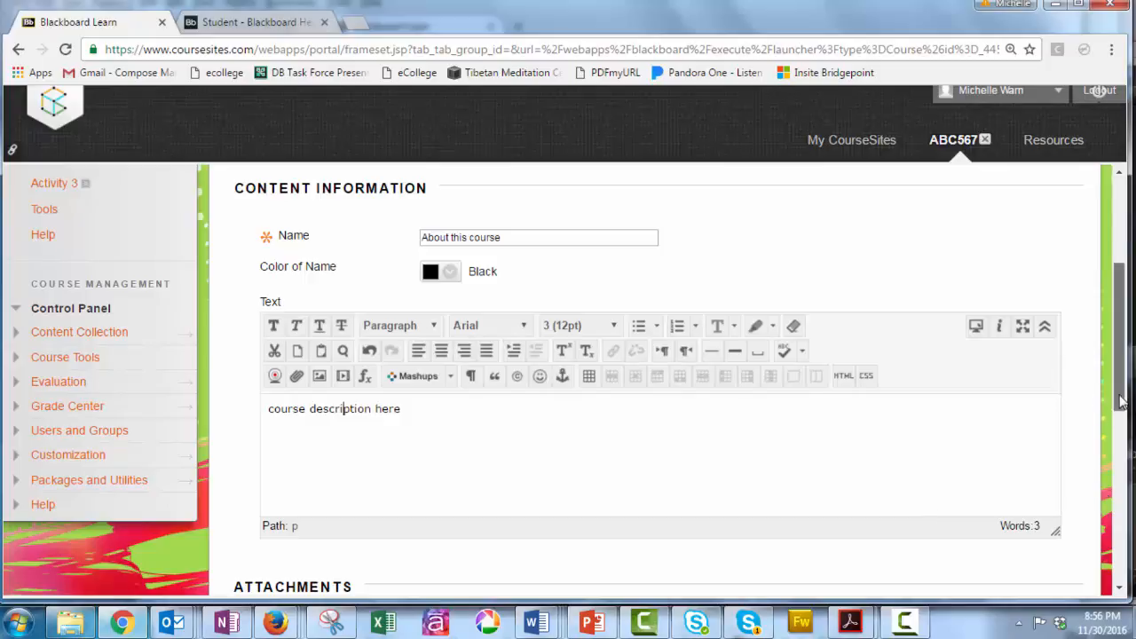
{"action": "left_click_drag", "start_coordinate": [1120, 396], "coordinate": [1122, 507]}
{"action": "scroll", "coordinate": [1044, 355], "scroll_direction": "up", "scroll_amount": 10}
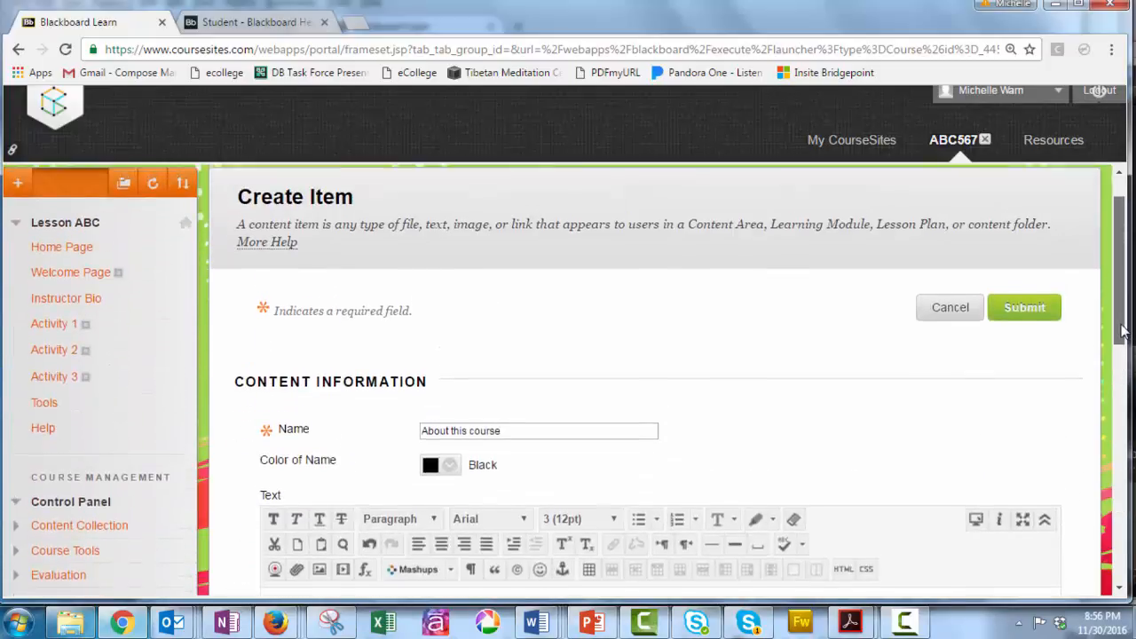
{"action": "left_click", "coordinate": [1025, 310]}
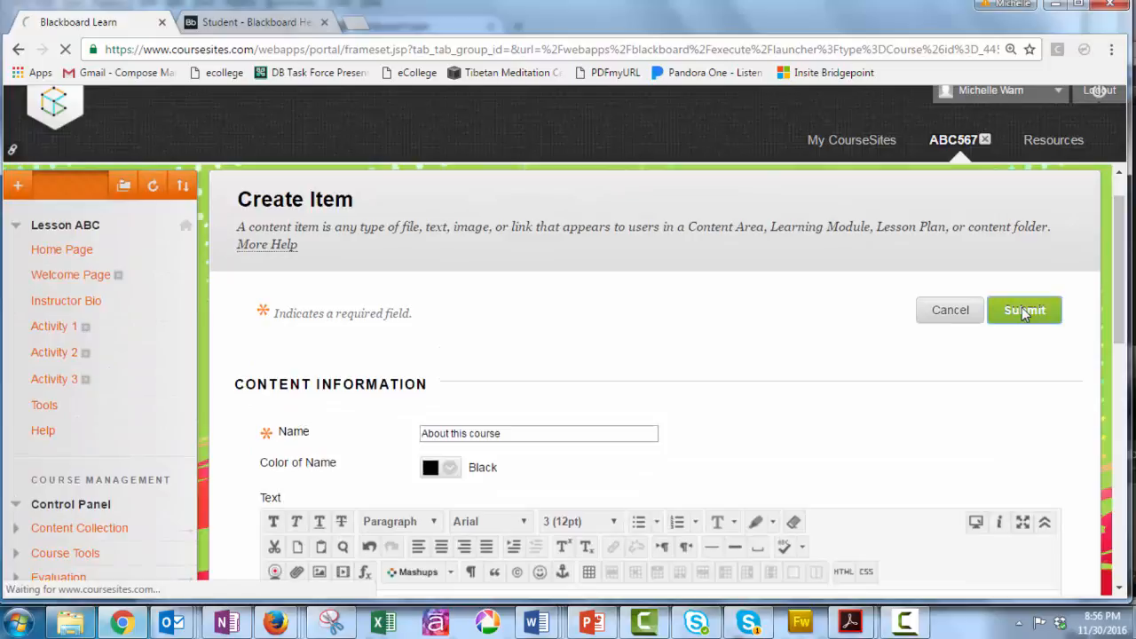